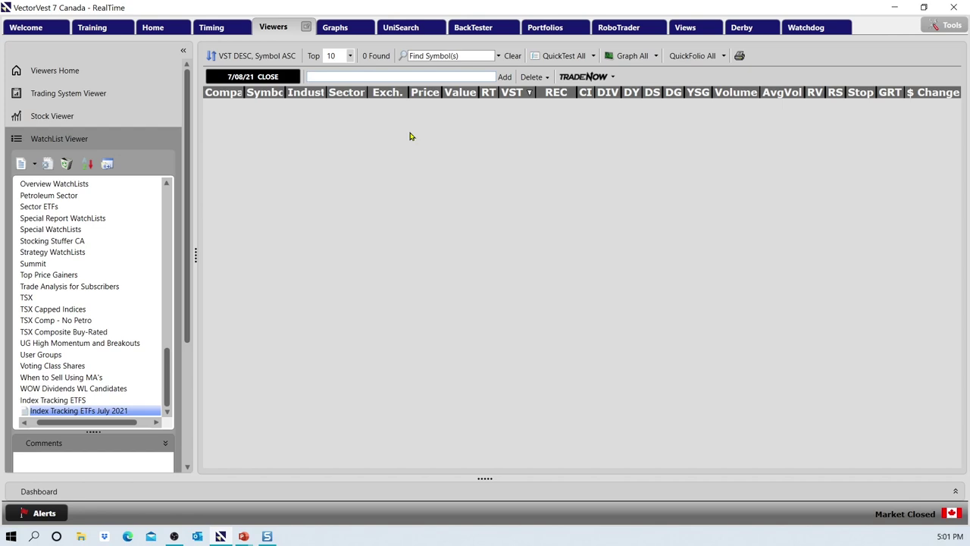
Add the symbols XQQ, XIC, XIU, XDV, XSP, XSU and CDNX to the Index Tracking ETFs July 2021 watchlist.
type("XQQ")
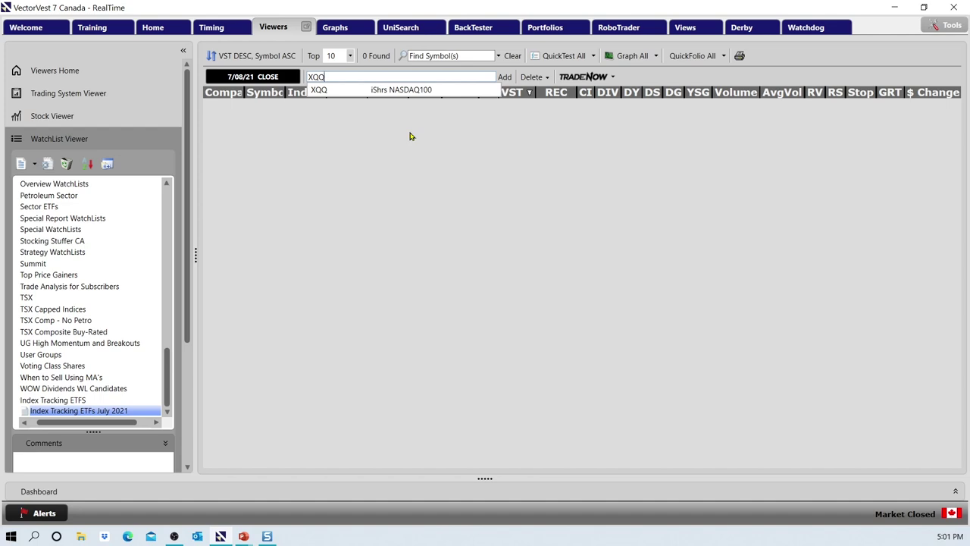
key("Return")
type(", XIC, XIU")
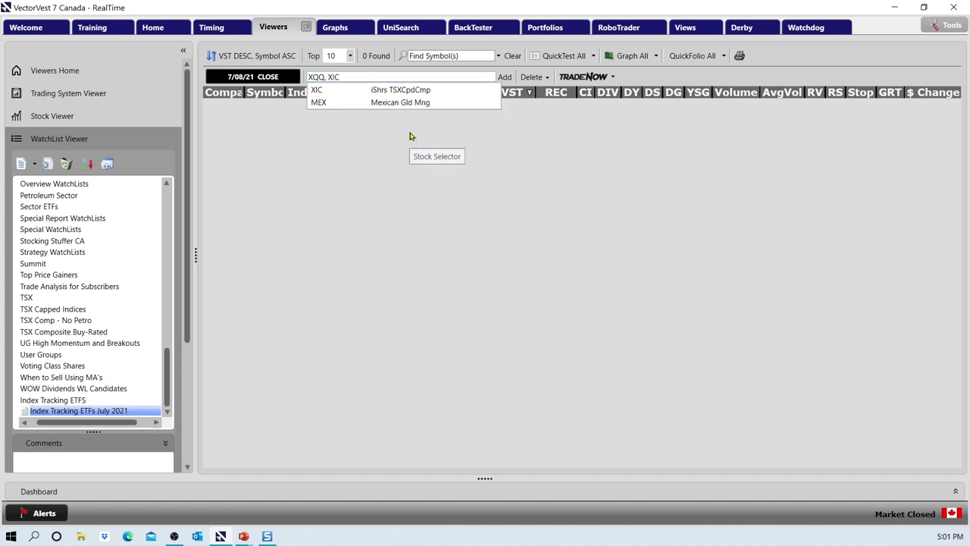
key("Return")
type(",")
type(" XIU, XDV")
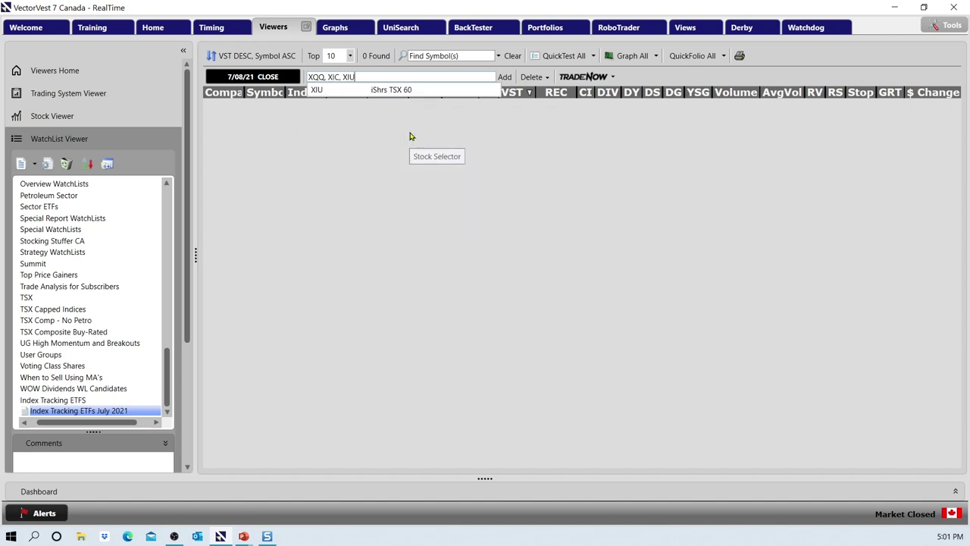
key("Return")
type(", XDV")
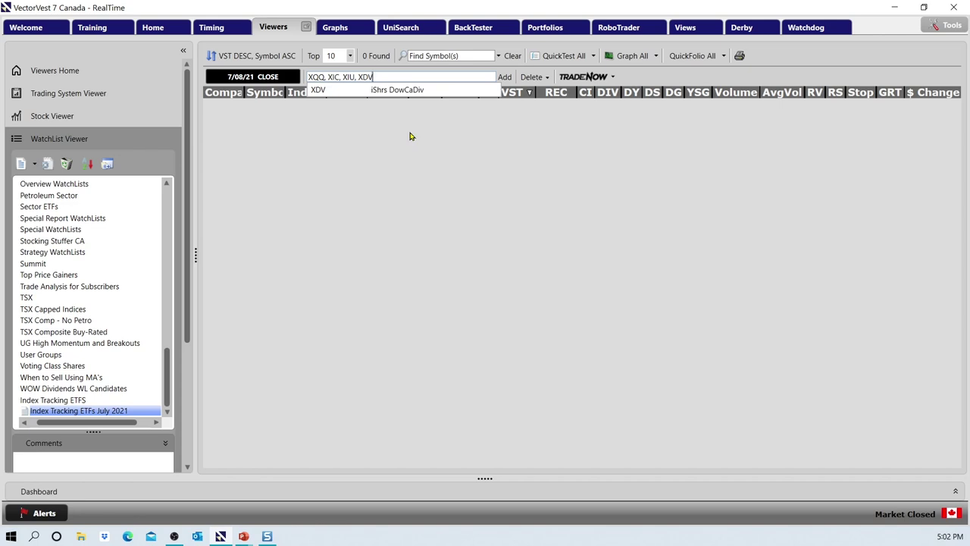
key("Return")
type("XSP")
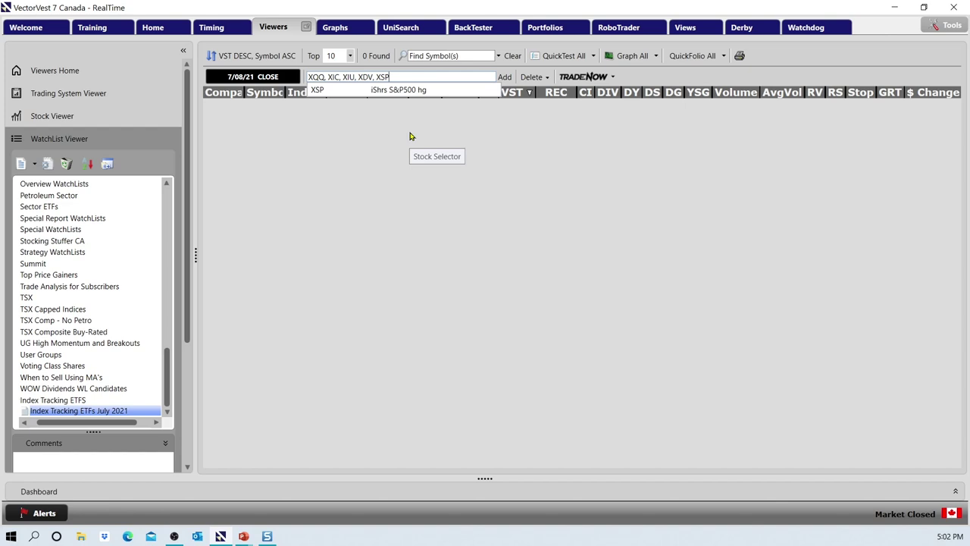
key("Return")
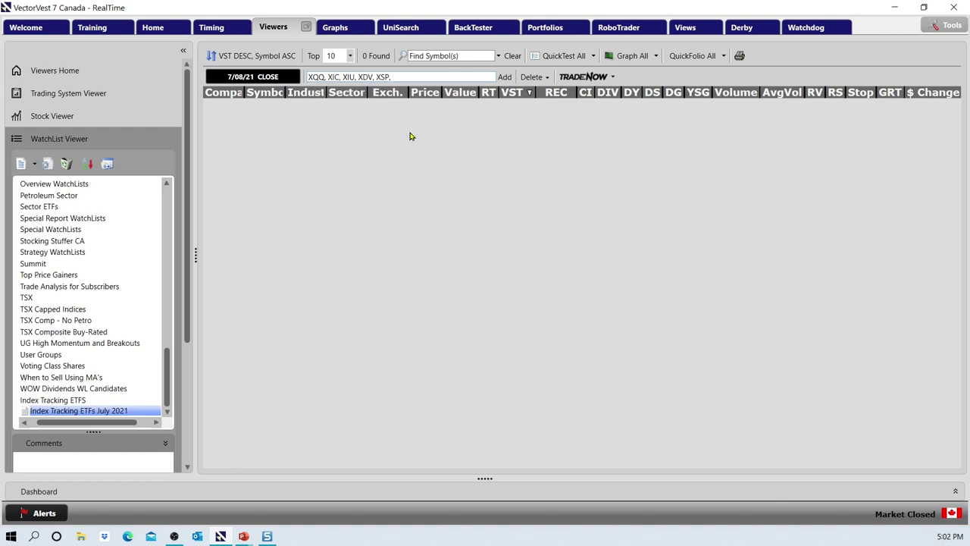
type("XSU")
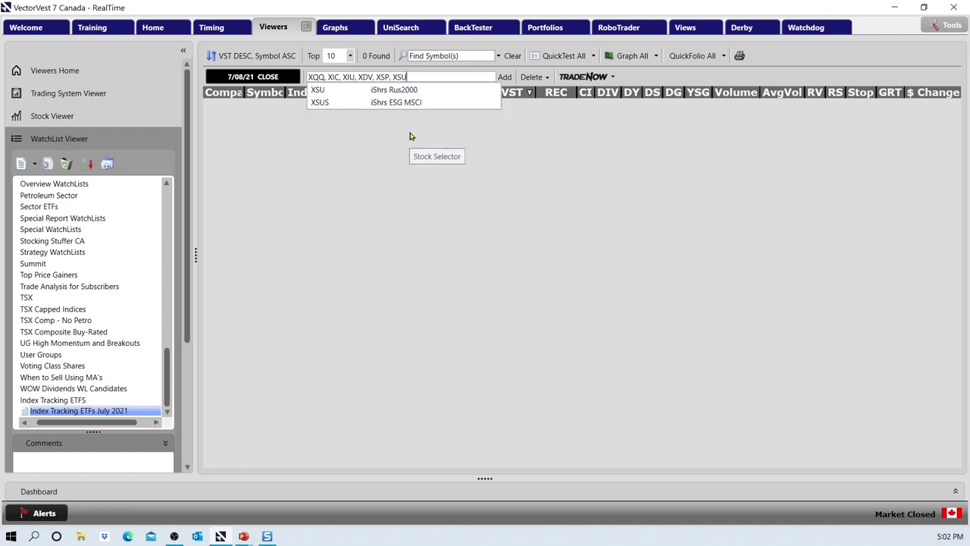
key("Return")
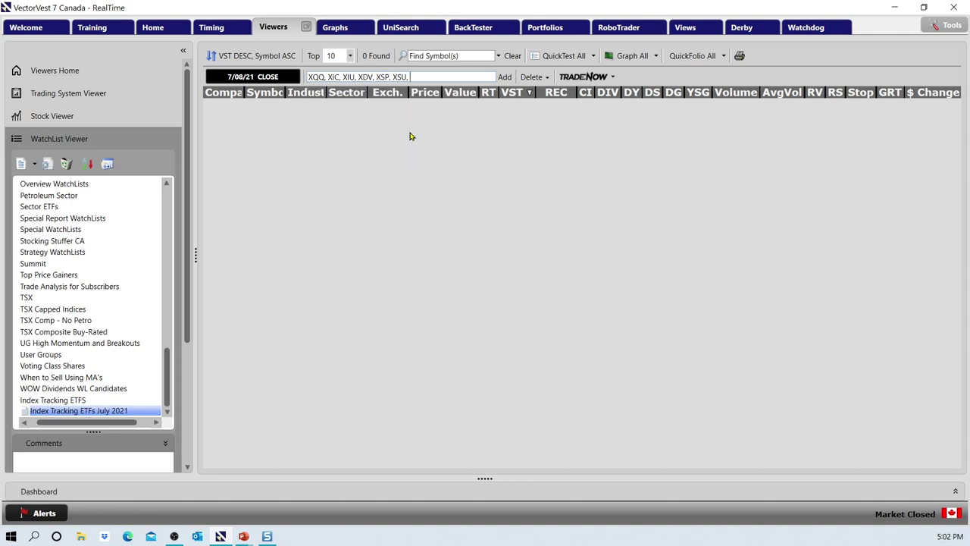
type("CD")
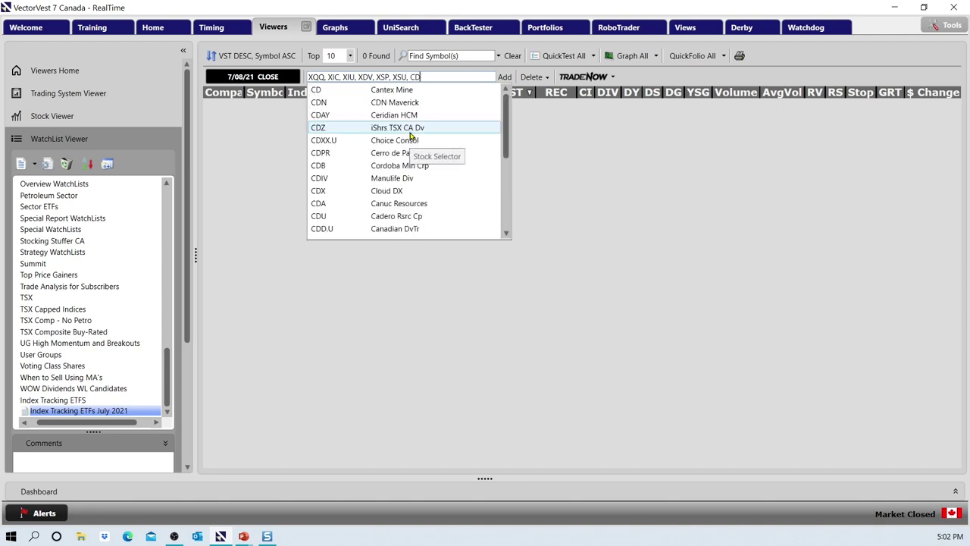
type("NX")
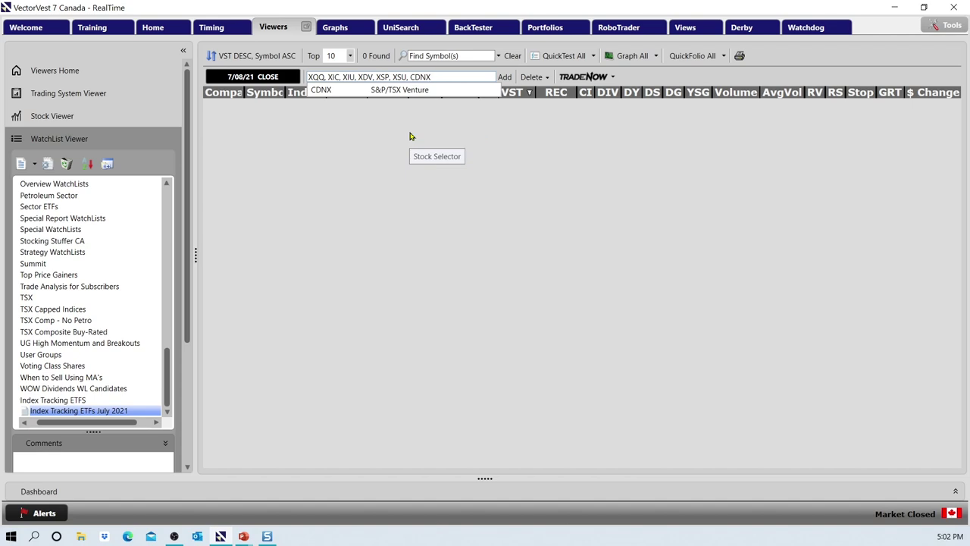
key("Return")
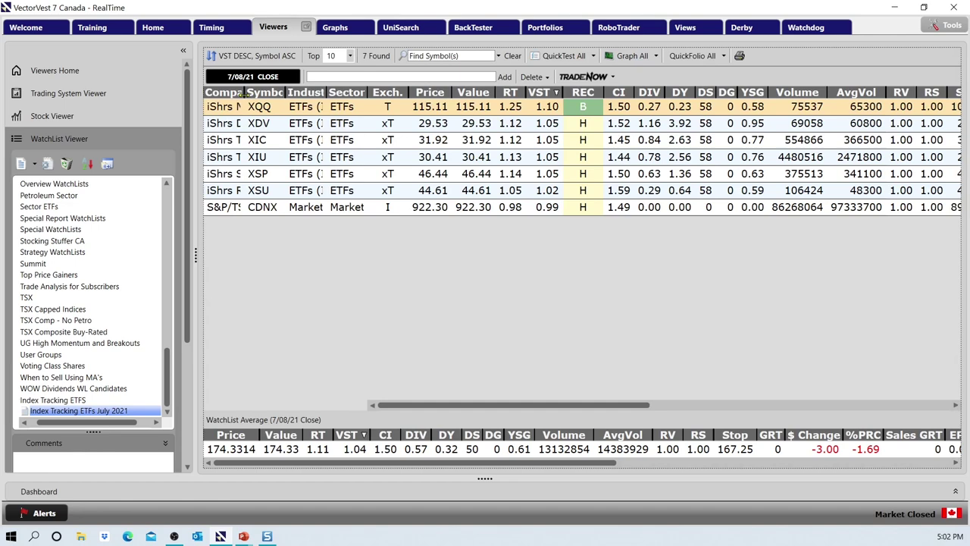
Sort the watchlist by Industry in descending order and autofit all of its columns.
left_click_drag(242, 91, 313, 106)
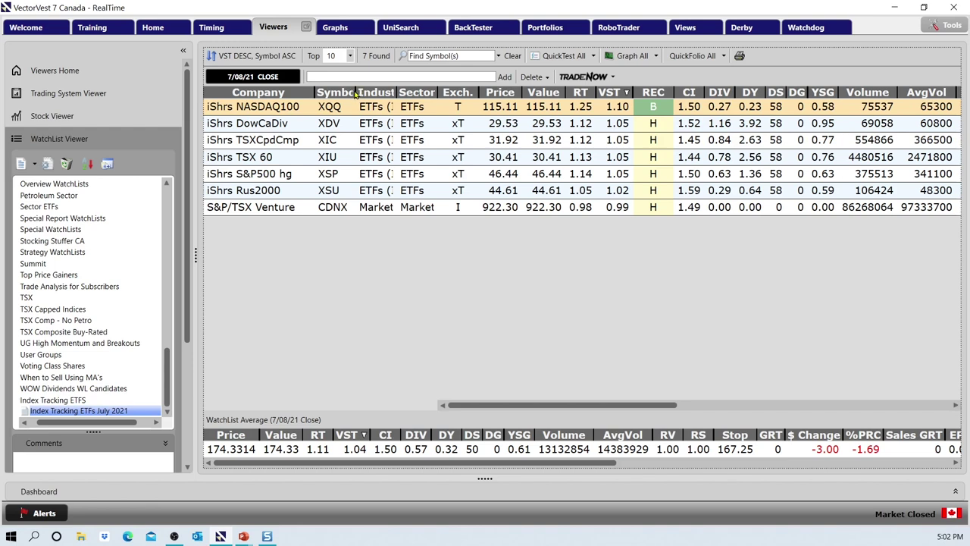
left_click(361, 94)
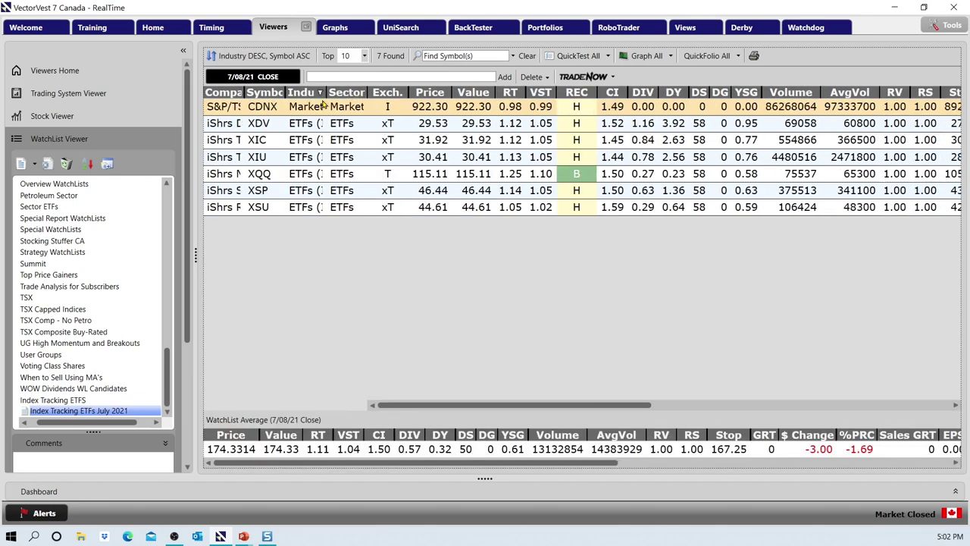
right_click(325, 111)
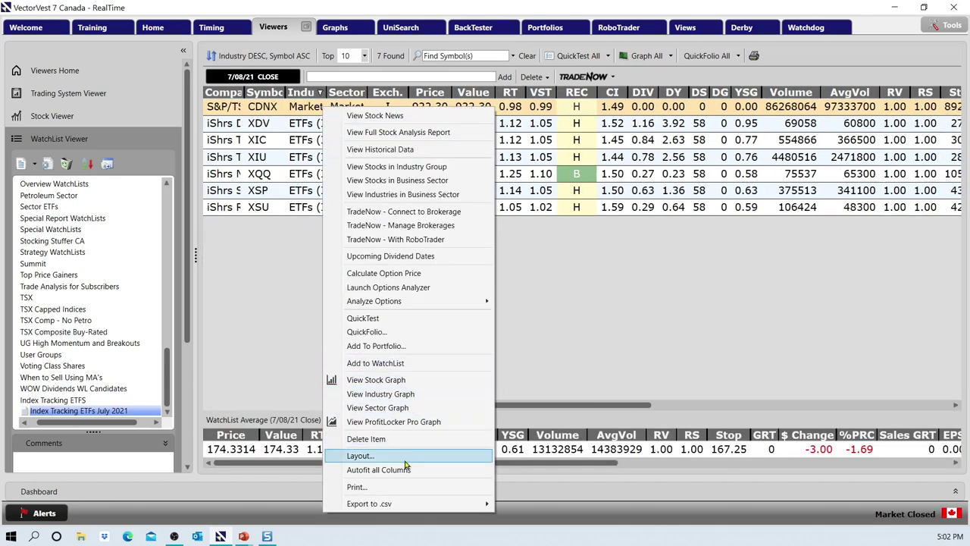
left_click(379, 470)
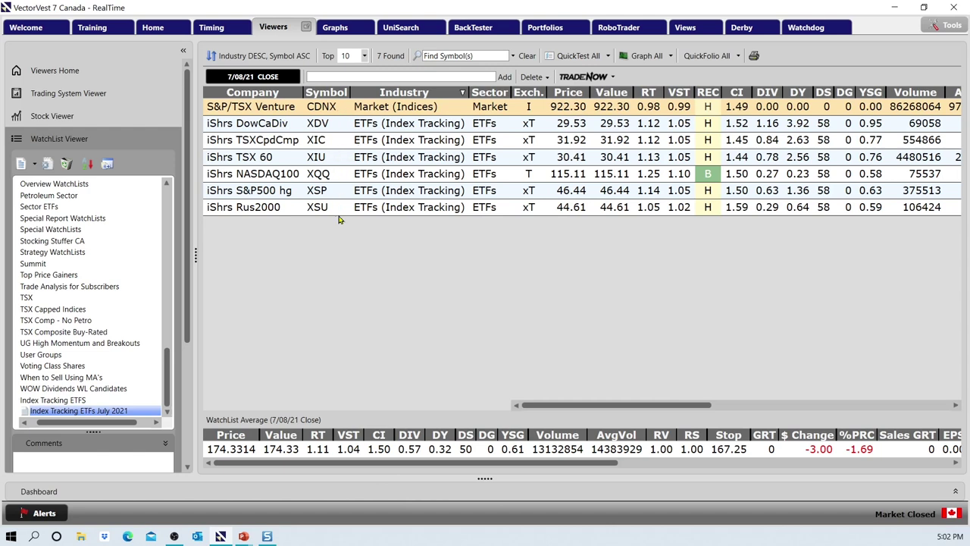
View the full stock analysis report for XIC, including its business description, and close the report.
right_click(333, 143)
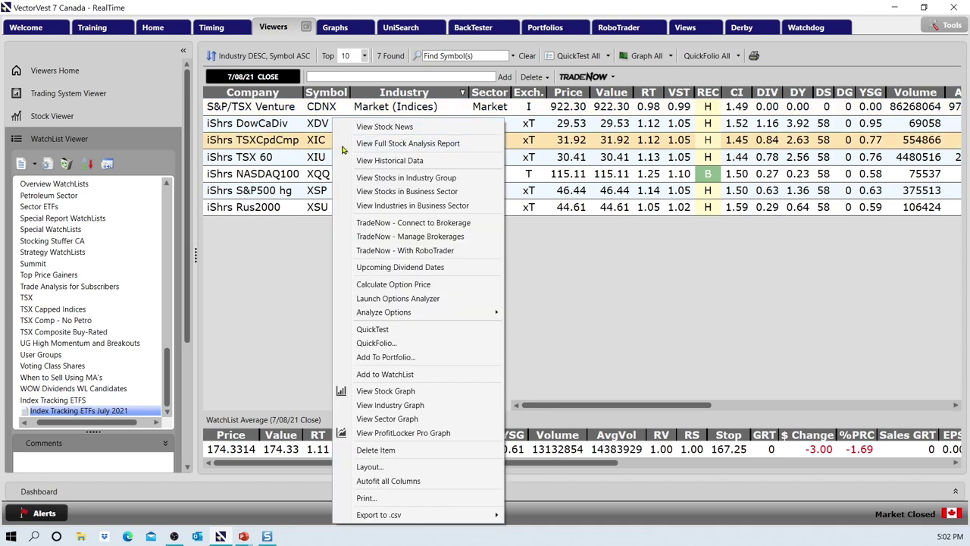
left_click(441, 144)
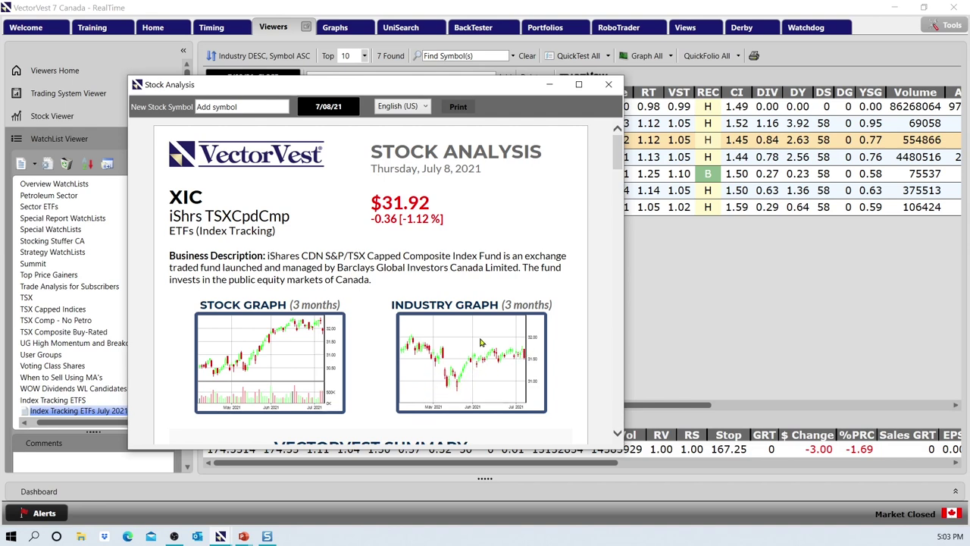
left_click(609, 85)
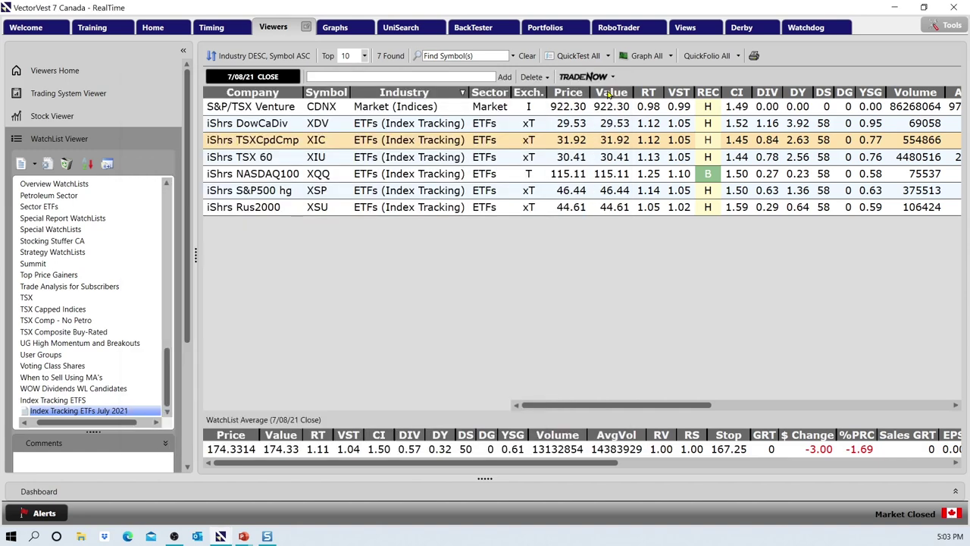
Open the graph for CDNX and load the VectorVest Layout graph layout.
left_click(452, 108)
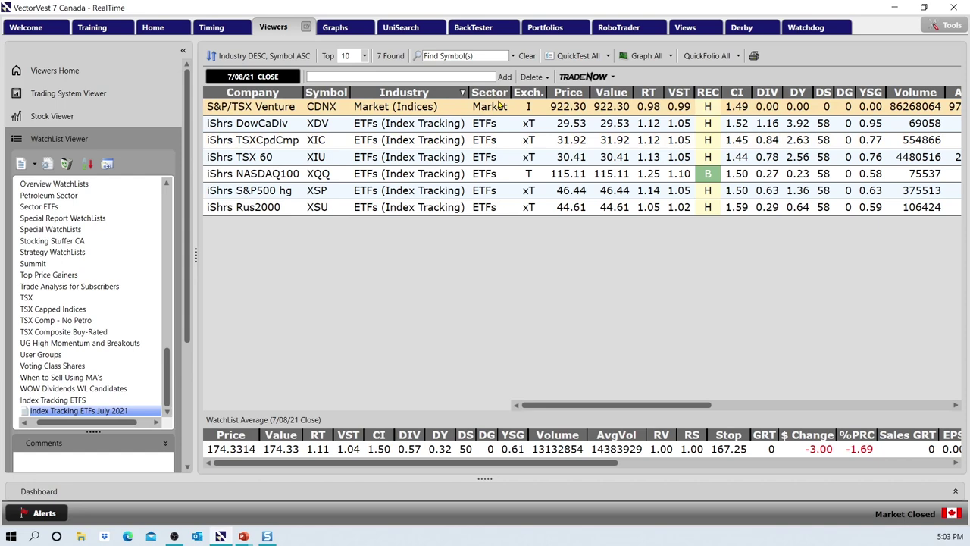
left_click(644, 56)
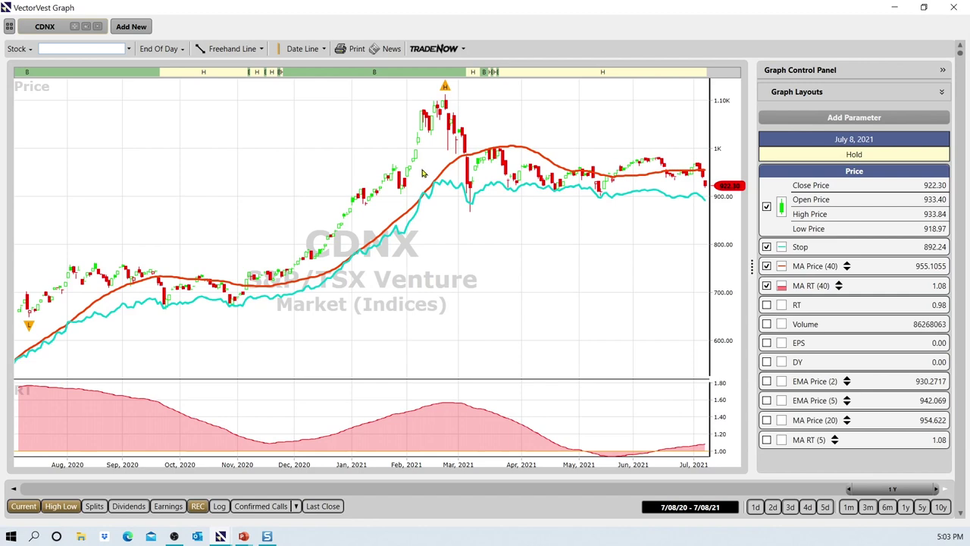
left_click(851, 118)
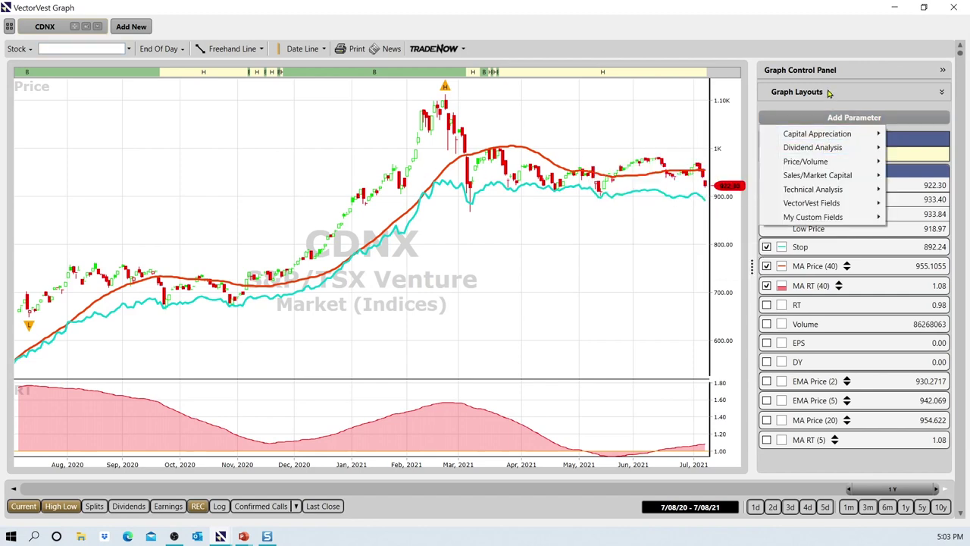
left_click(854, 94)
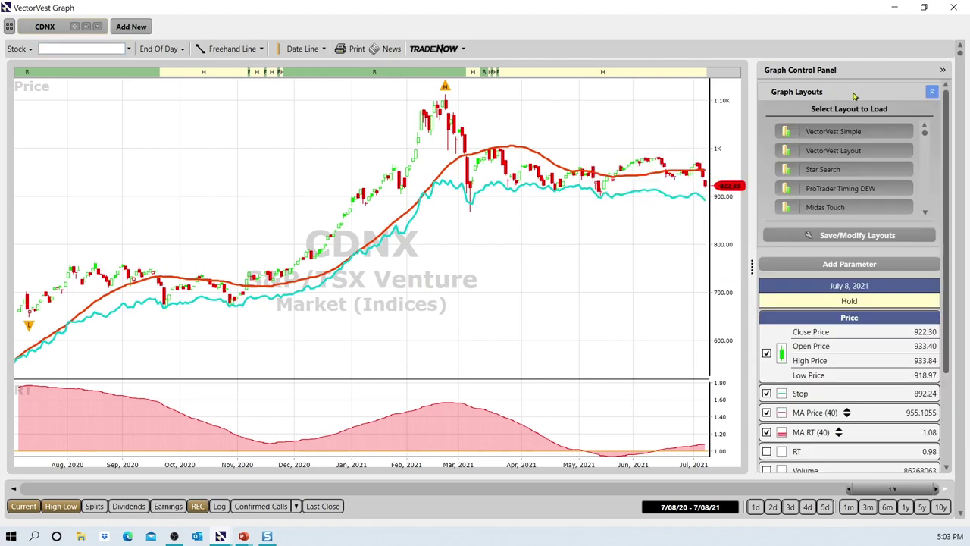
left_click(826, 153)
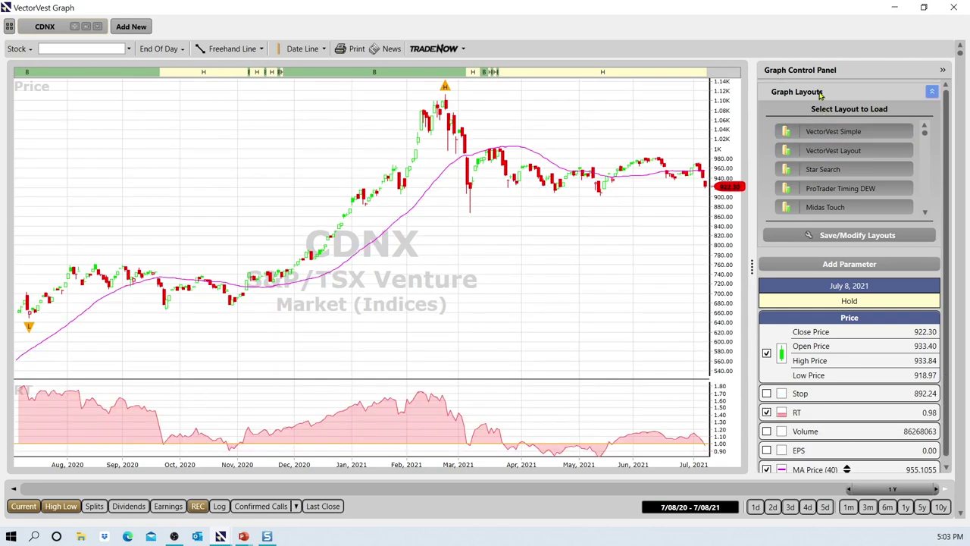
left_click(932, 92)
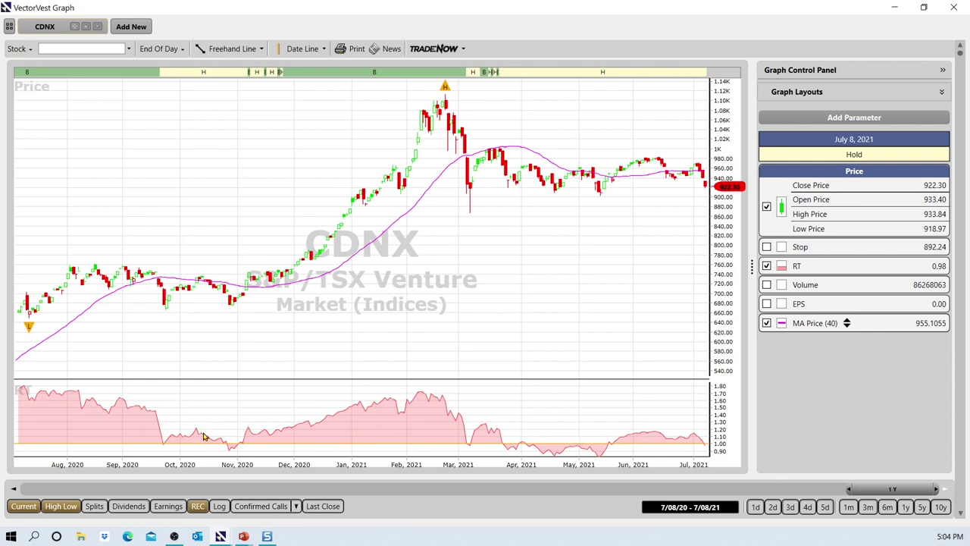
Change the RT parameter's plot type from area to line.
right_click(835, 273)
mouse_move(837, 282)
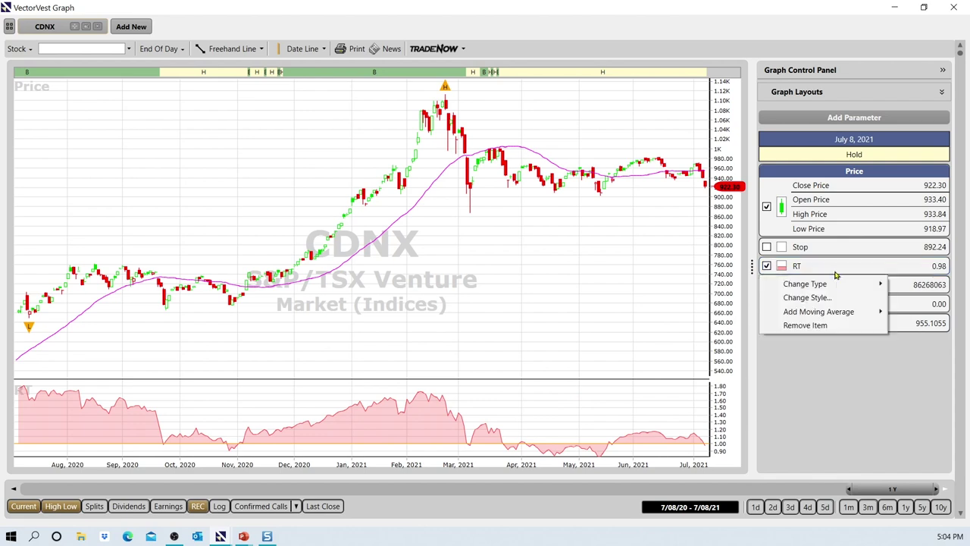
left_click(906, 283)
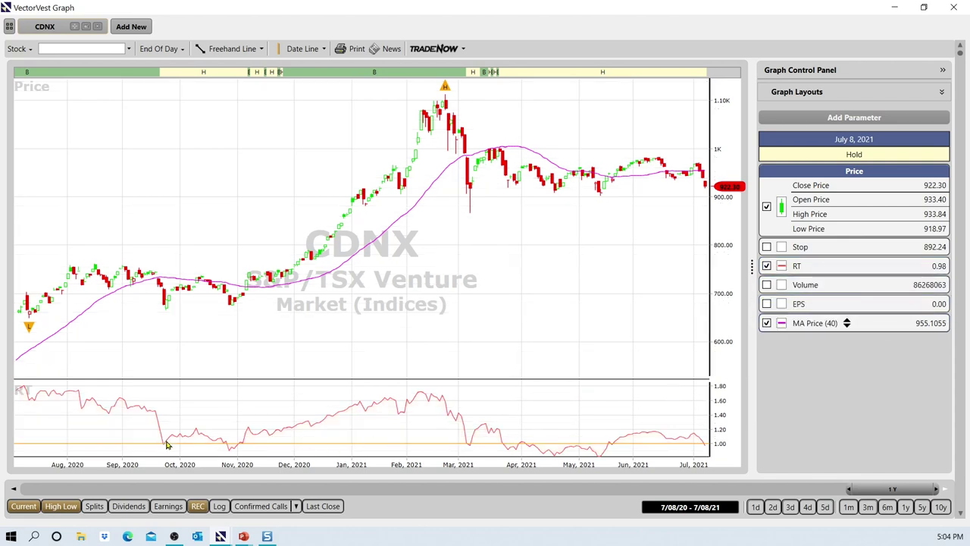
Turn on the date line and place it at November 5, 2020 on the CDNX graph.
left_click(297, 48)
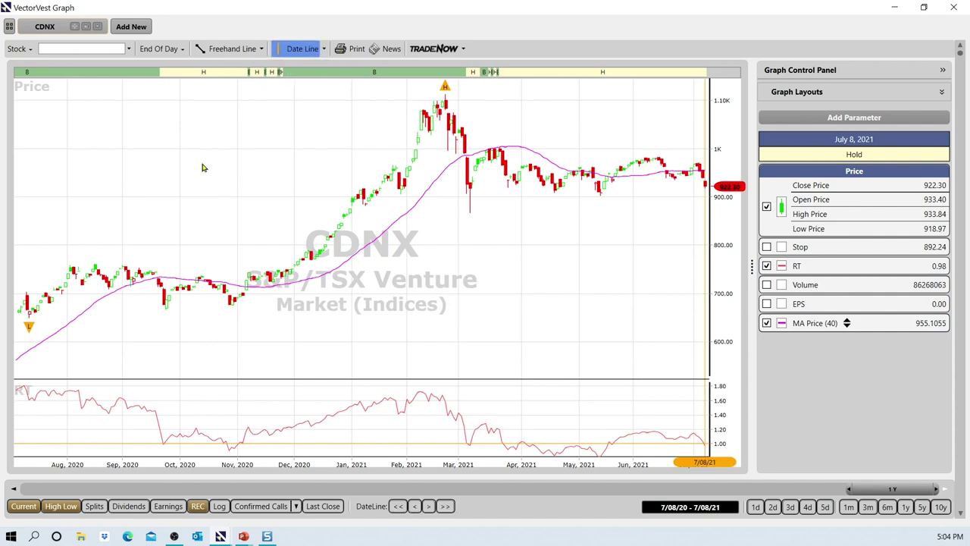
left_click(171, 355)
left_click_drag(171, 349, 245, 342)
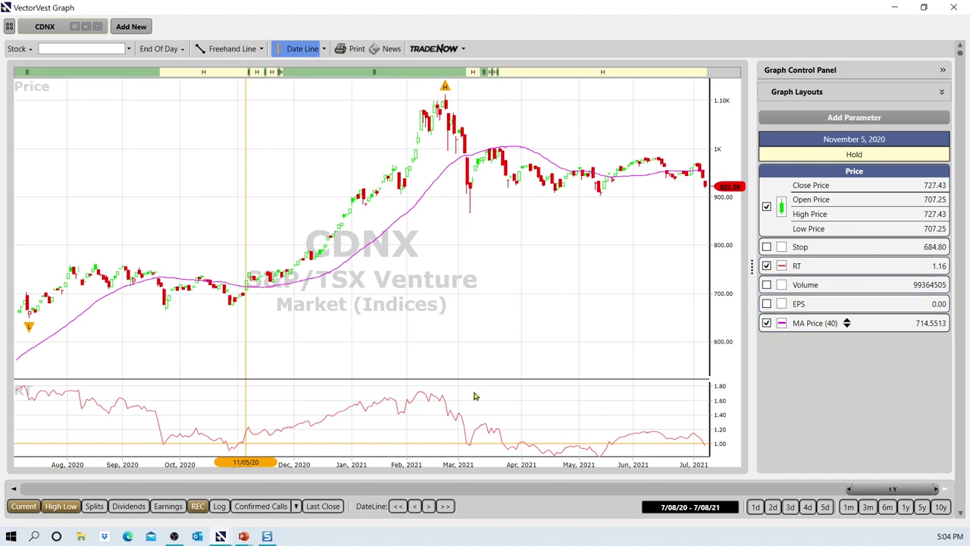
Add a simple 40-period moving average to the RT parameter.
right_click(826, 271)
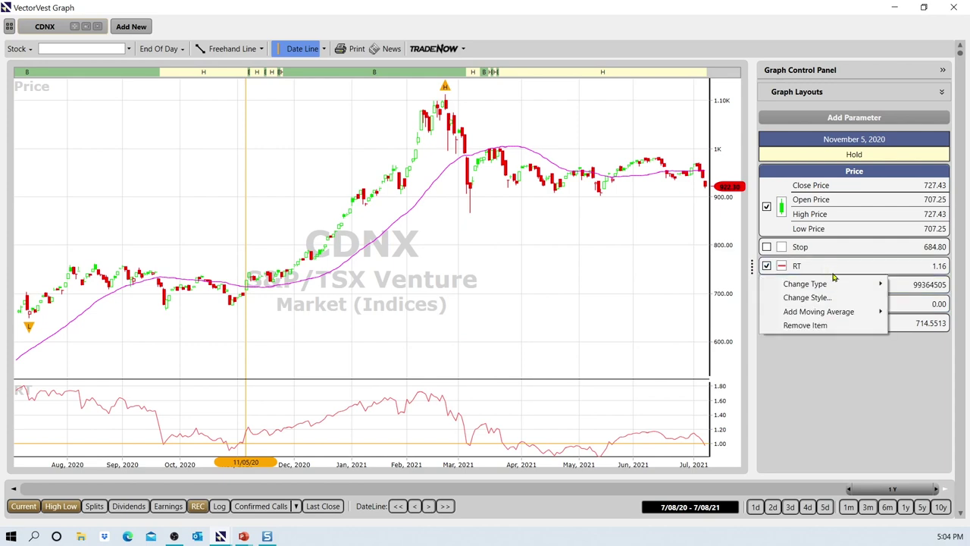
mouse_move(829, 311)
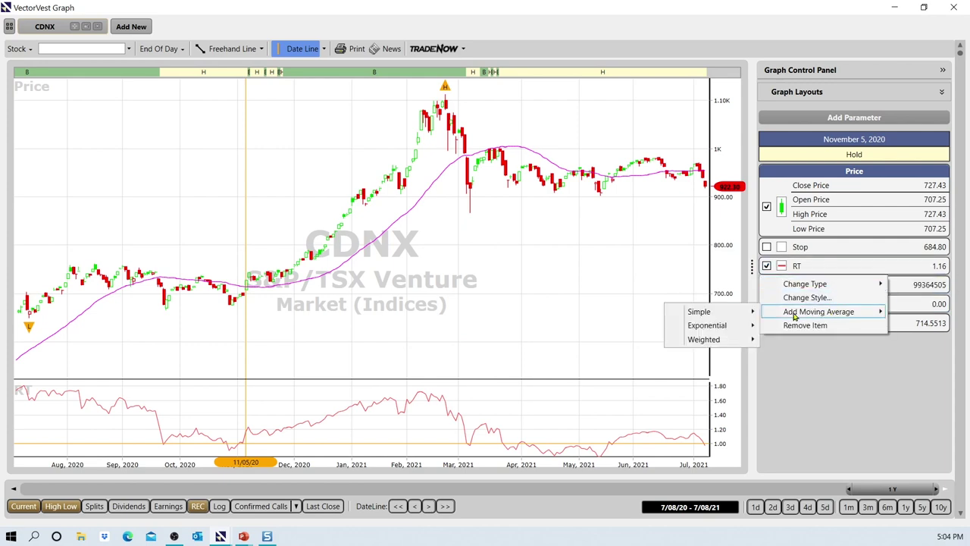
mouse_move(697, 314)
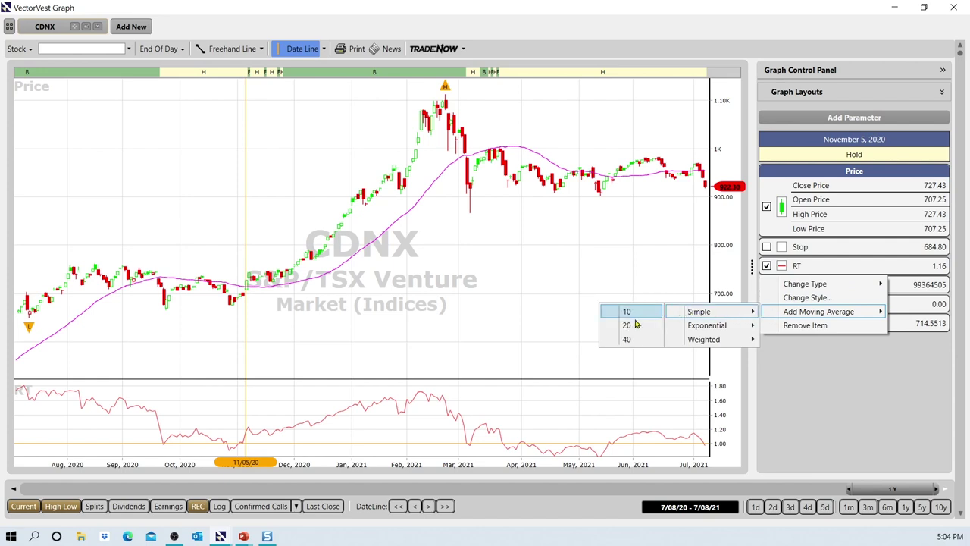
left_click(627, 340)
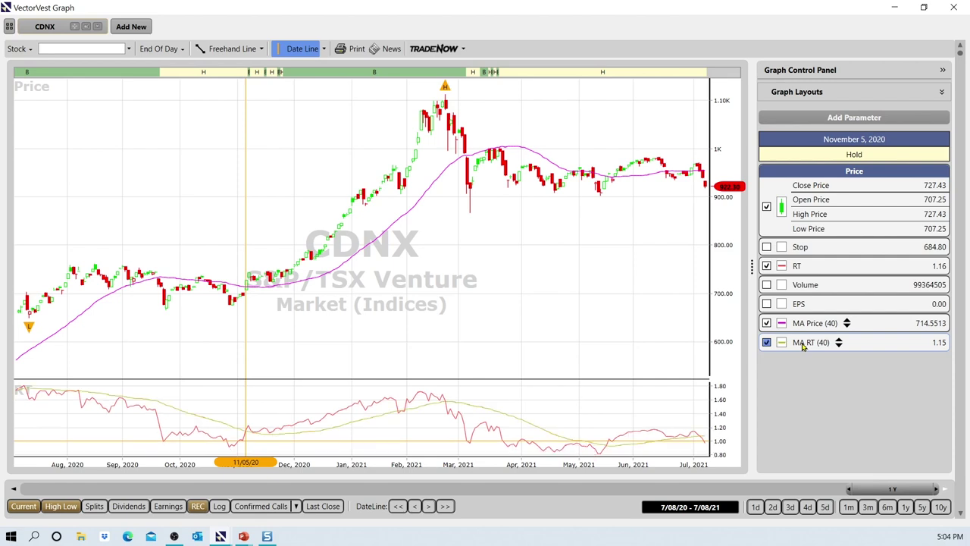
Change the 40-period RT moving average to an area plot and hide the raw RT line.
right_click(802, 346)
mouse_move(823, 362)
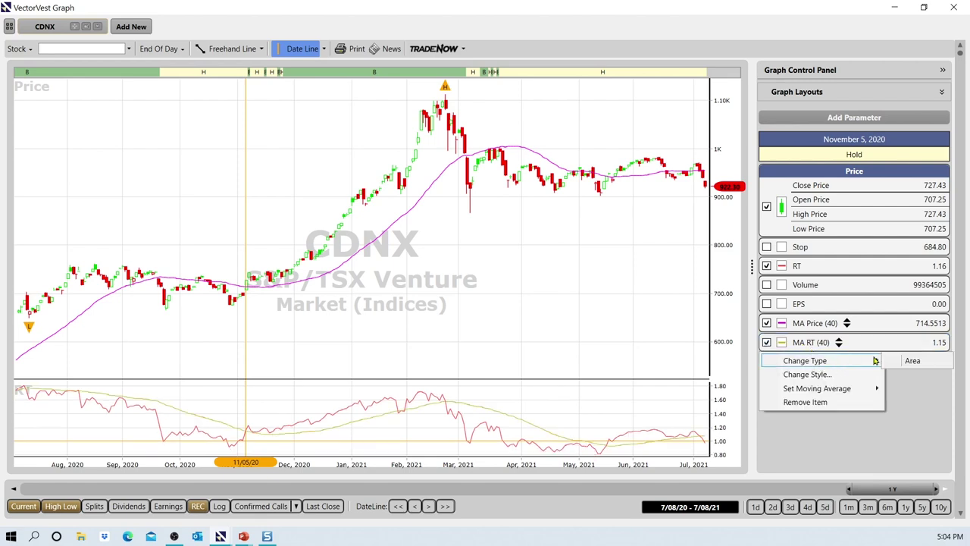
left_click(912, 361)
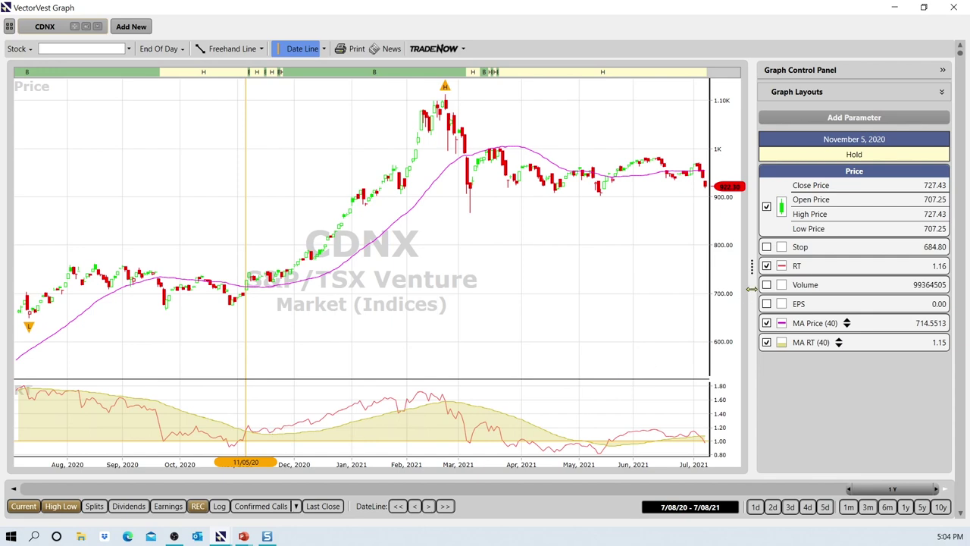
left_click(816, 268)
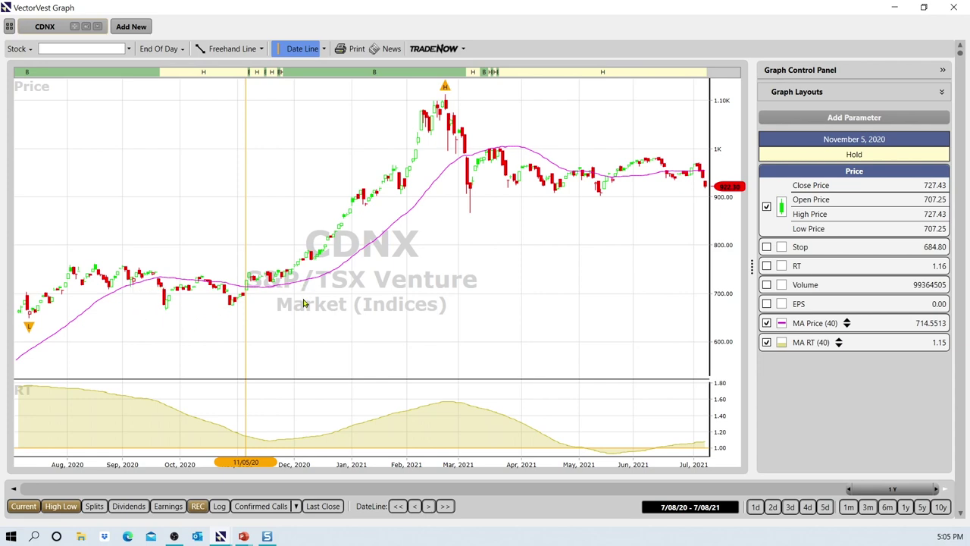
Move the CDNX graph's date line to February 16, 2021, then March 26, 2021, and show the Stop line.
left_click_drag(247, 419, 430, 391)
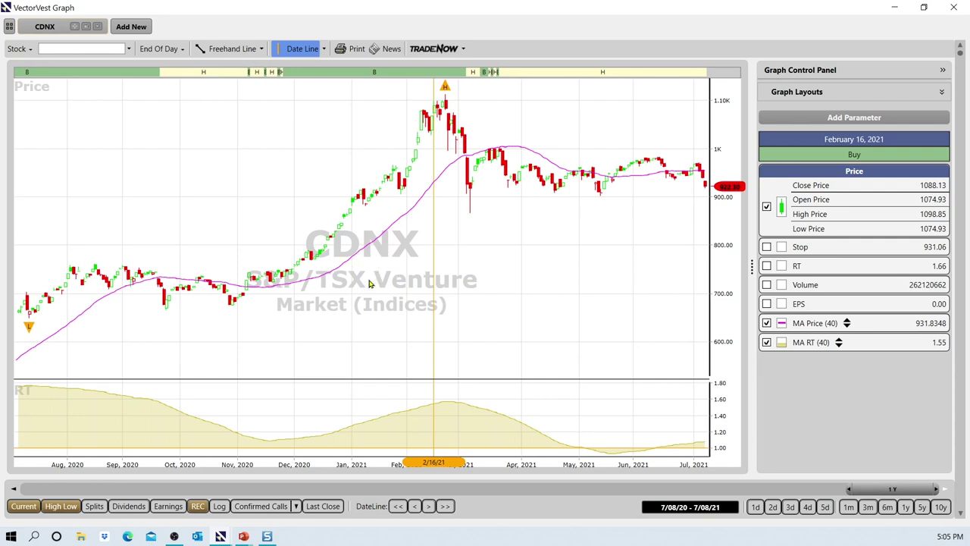
left_click_drag(433, 345, 510, 365)
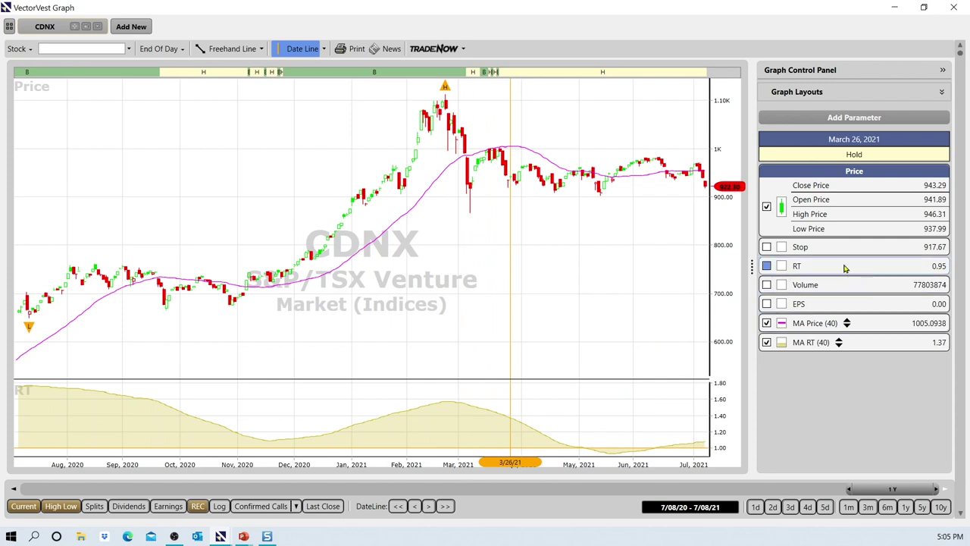
left_click(819, 252)
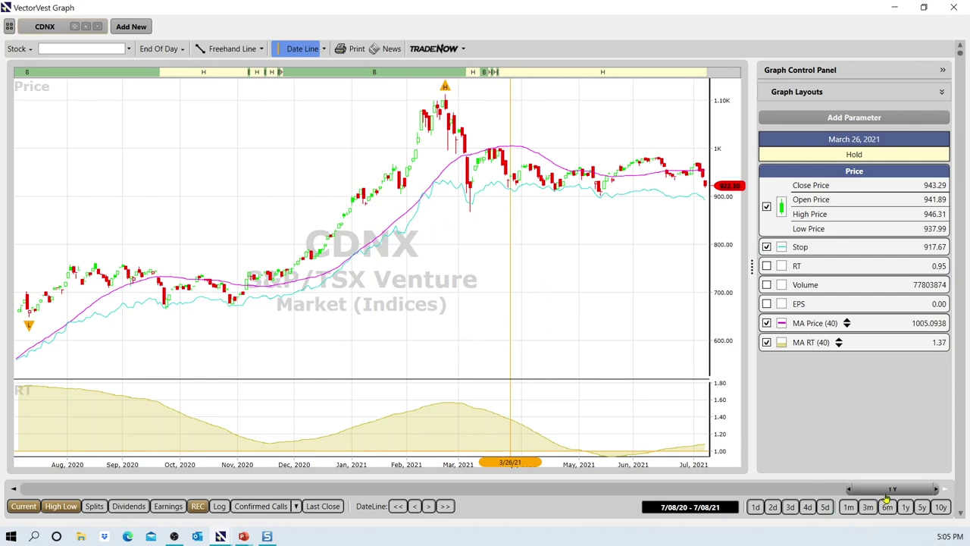
Shift the CDNX graph to 9/30/19–9/29/20 and check the date-line values at February 28, April 22, May 4 and May 13, 2020.
left_click_drag(883, 490, 844, 498)
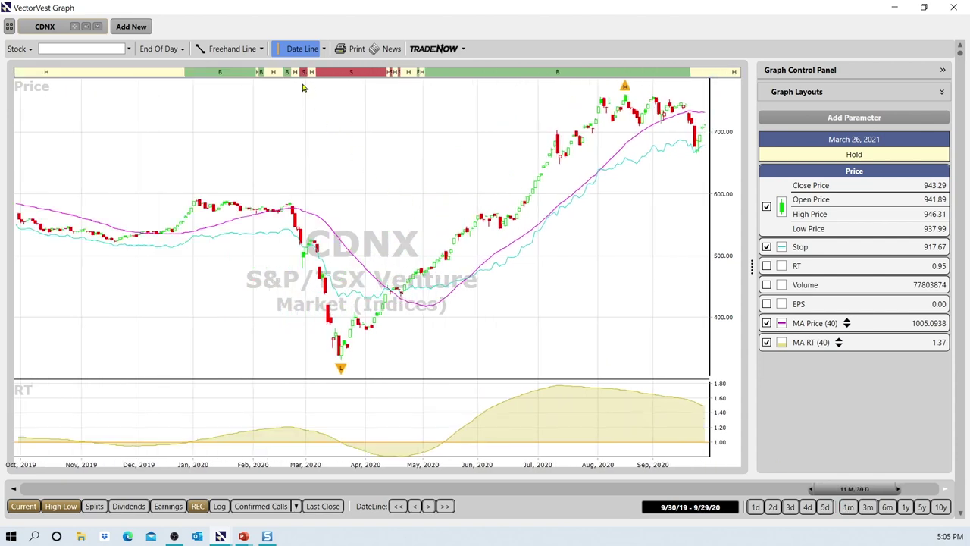
left_click(301, 88)
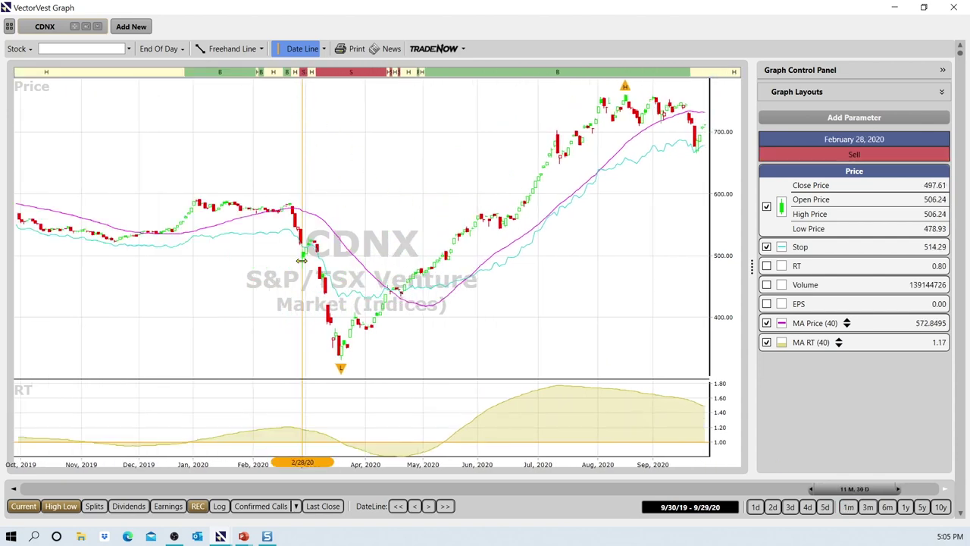
mouse_move(303, 255)
left_click(404, 291)
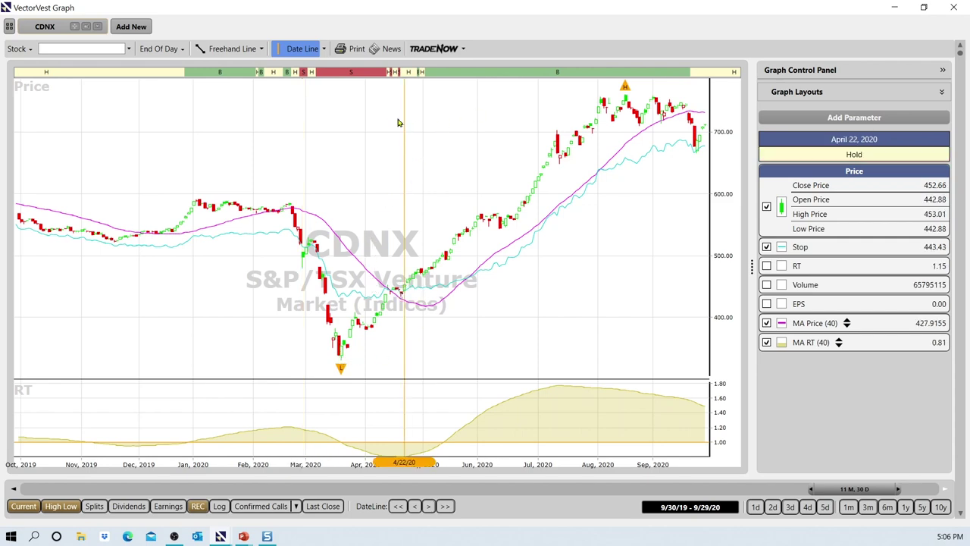
left_click(427, 90)
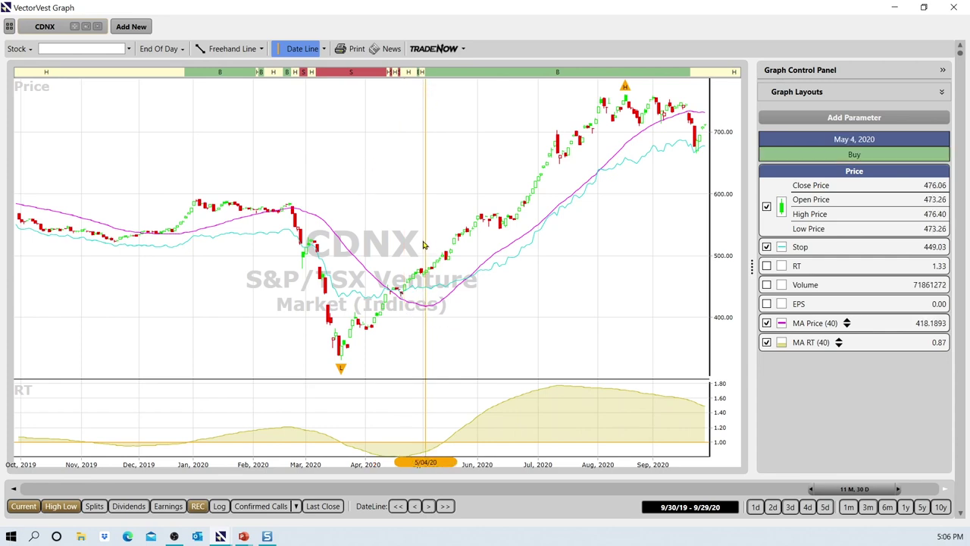
left_click_drag(422, 242, 445, 228)
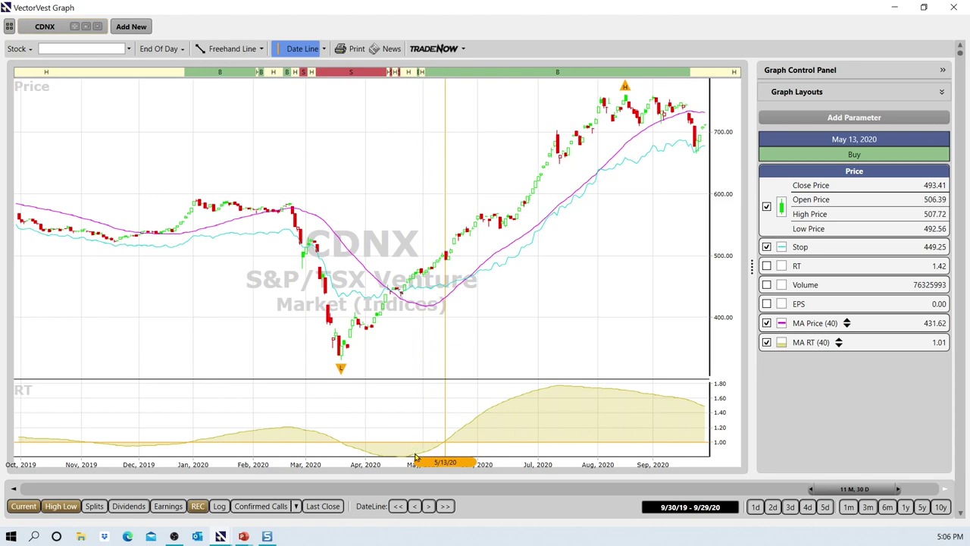
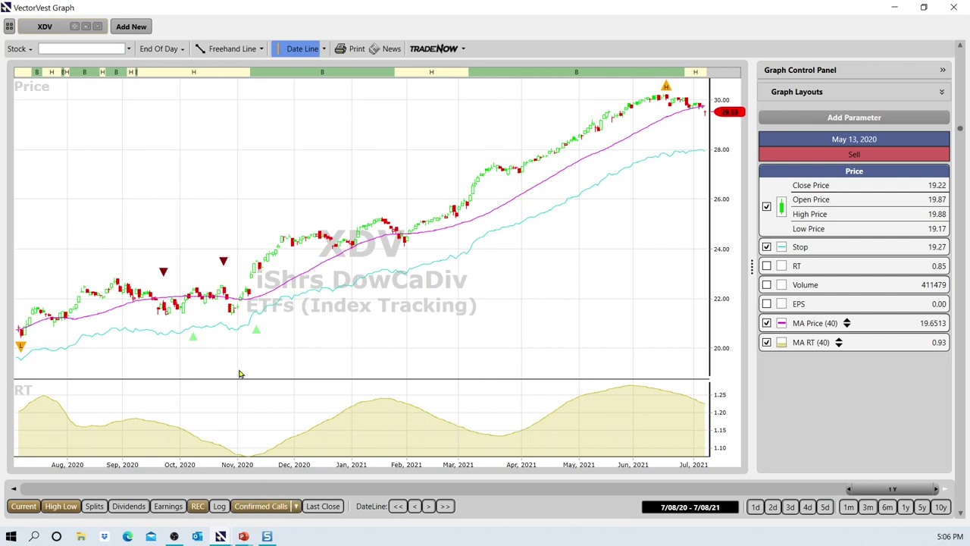
Inspect the November C/UP signal on the XDV graph and place the date line at November 11, 2020.
mouse_move(258, 332)
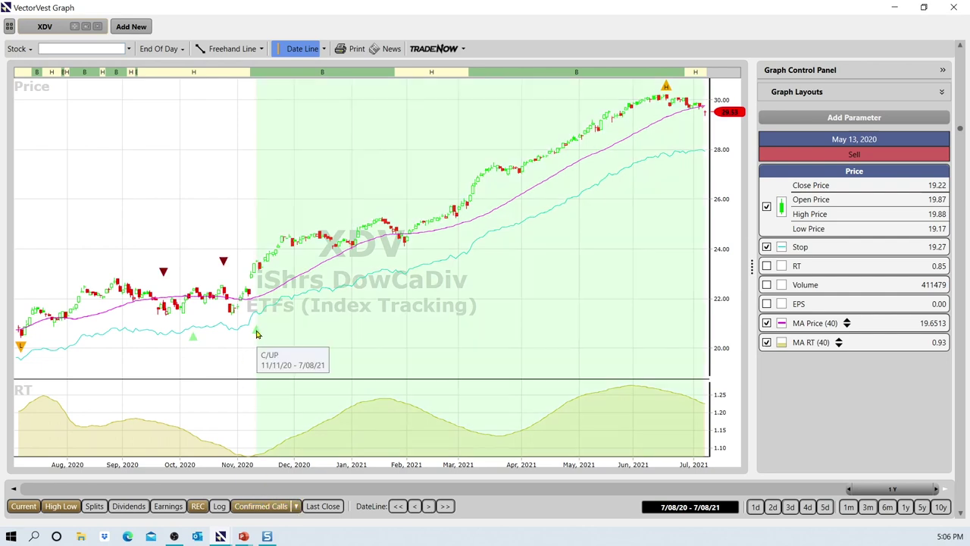
left_click(256, 333)
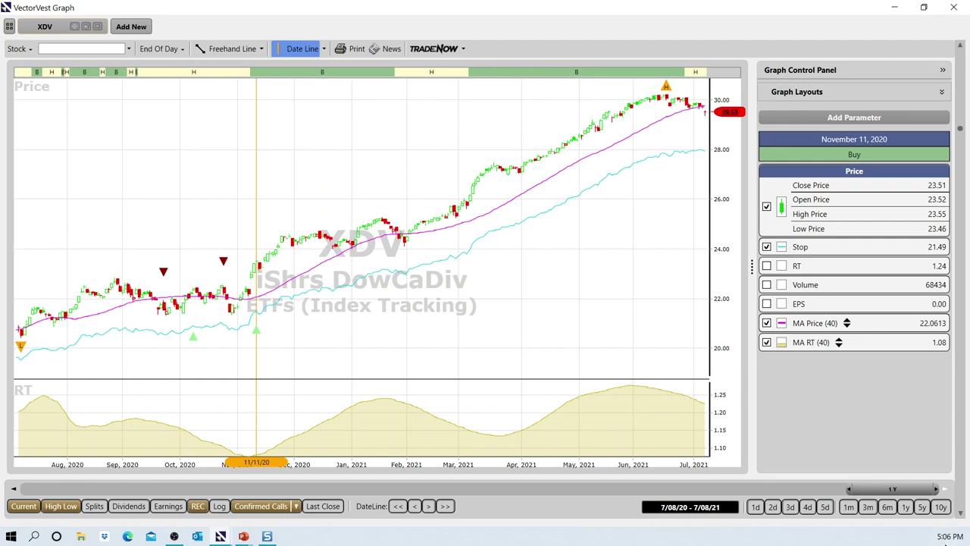
Review the XIC, XIU, XQQ and XSP graphs in turn, moving the date line to March 2, 2021 on XSP.
left_click(958, 498)
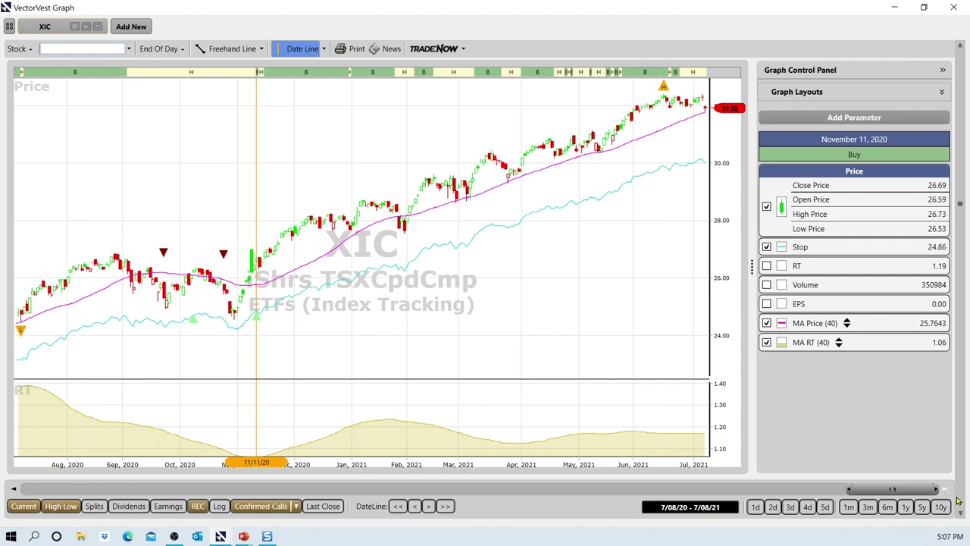
key("Down")
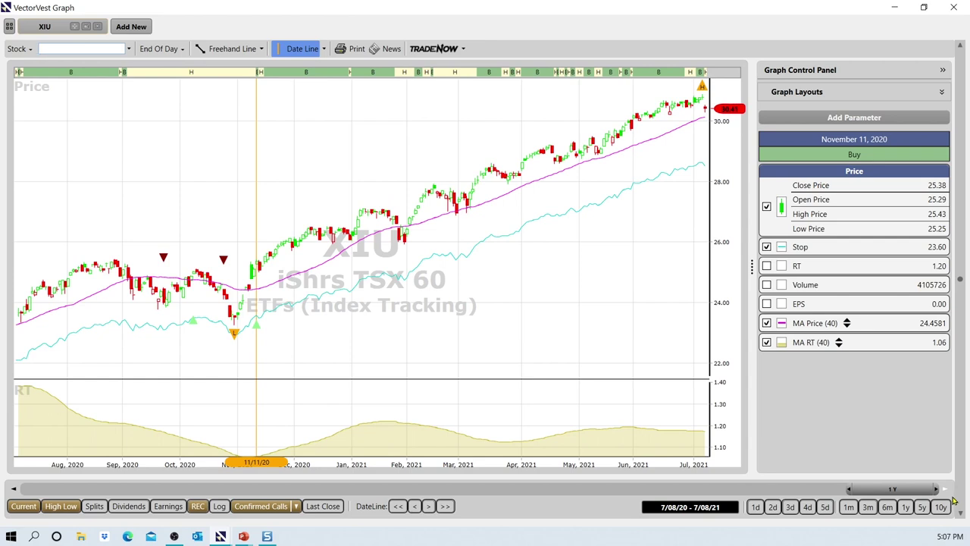
key("Down")
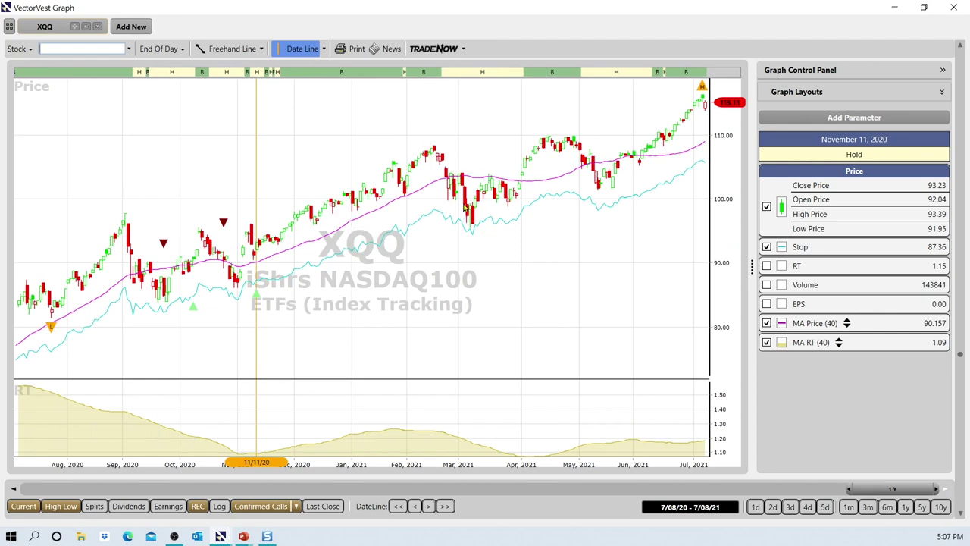
mouse_move(443, 165)
mouse_move(432, 431)
left_click(960, 506)
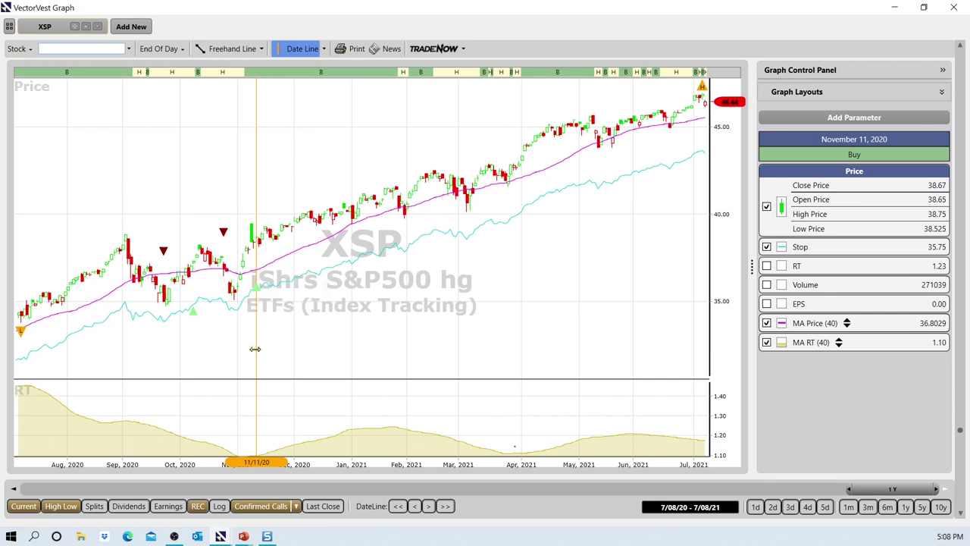
left_click_drag(254, 349, 461, 242)
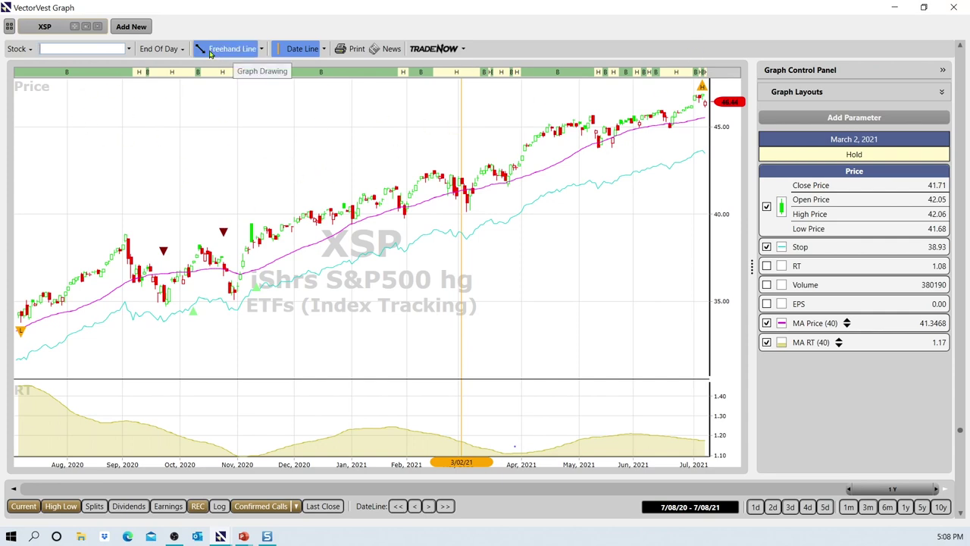
Switch to the Performance graph and hide the ETFs (Index Tracking) line.
left_click(21, 48)
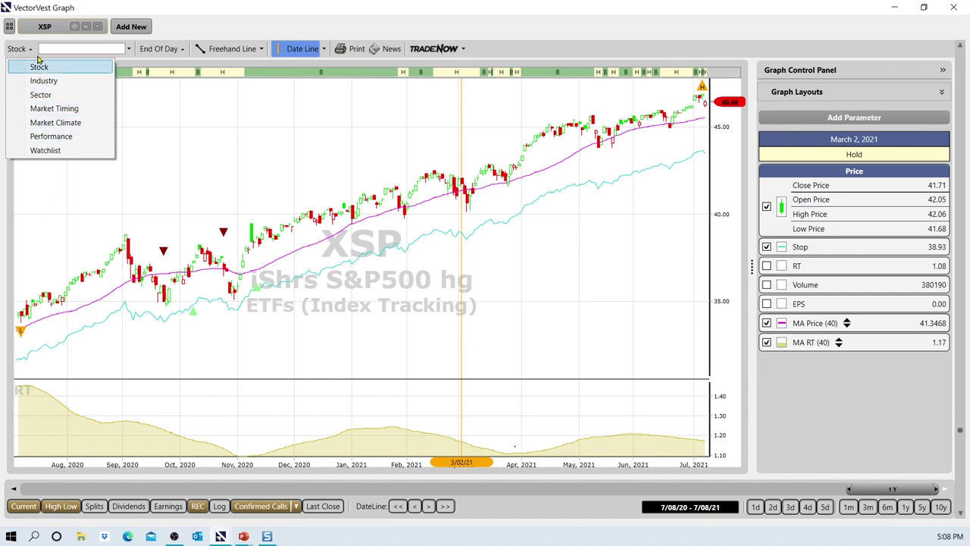
left_click(59, 135)
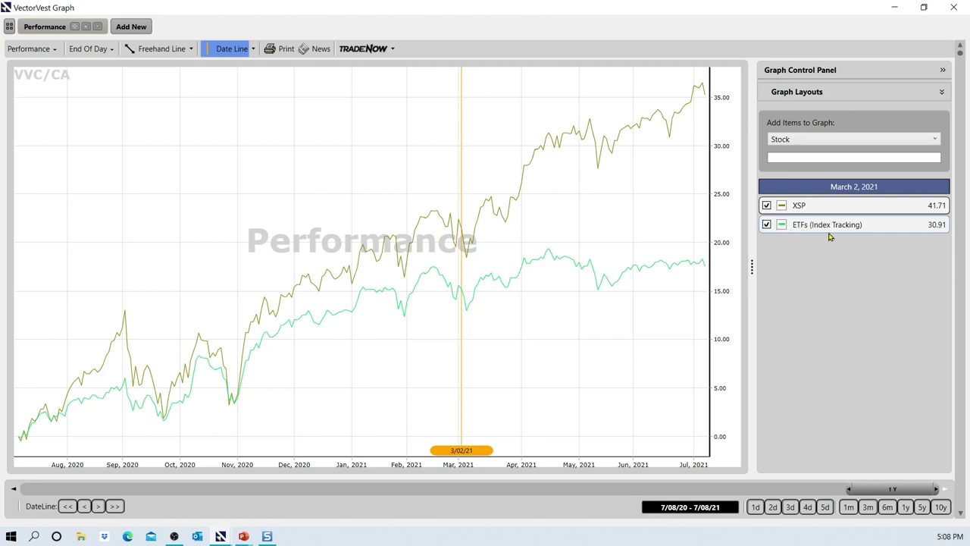
left_click(778, 229)
Load the saved CA/US Index Tracking graph layout.
left_click(818, 92)
left_click(866, 151)
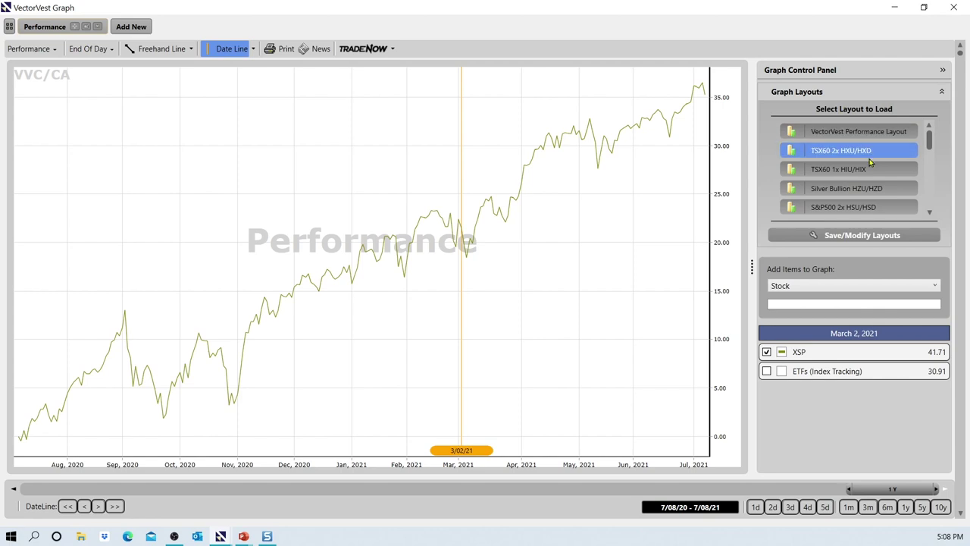
scroll(872, 189, "down", 5)
left_click(844, 196)
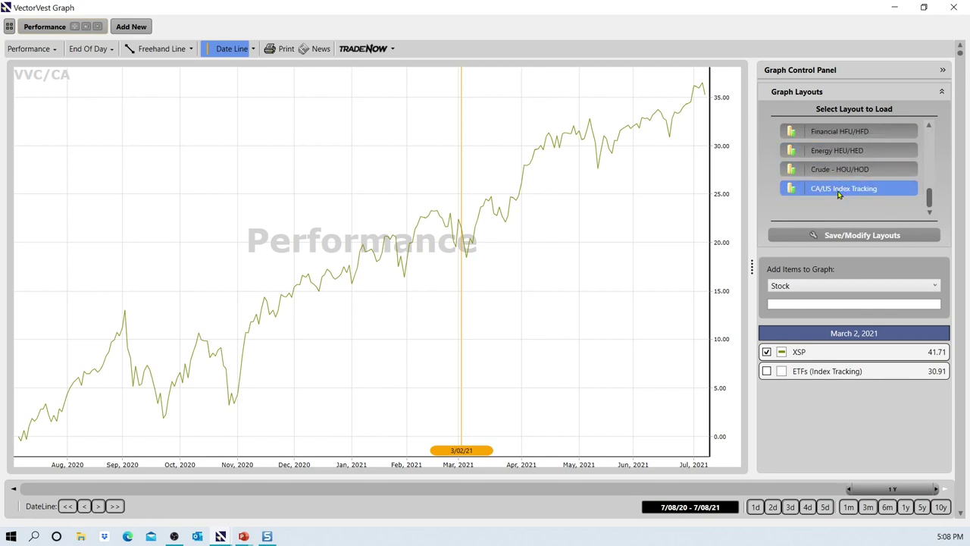
left_click(850, 194)
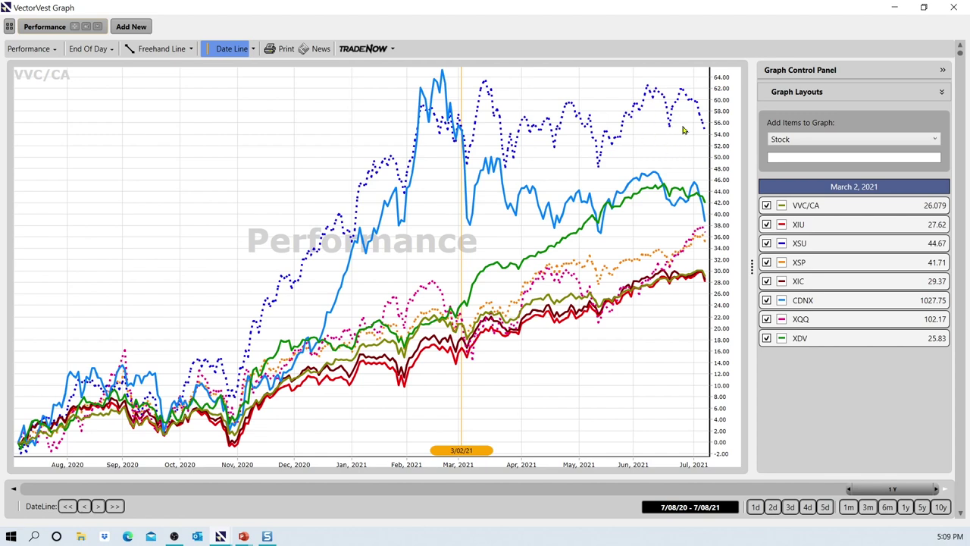
Set the XSU line's style to blue with medium thickness.
right_click(828, 246)
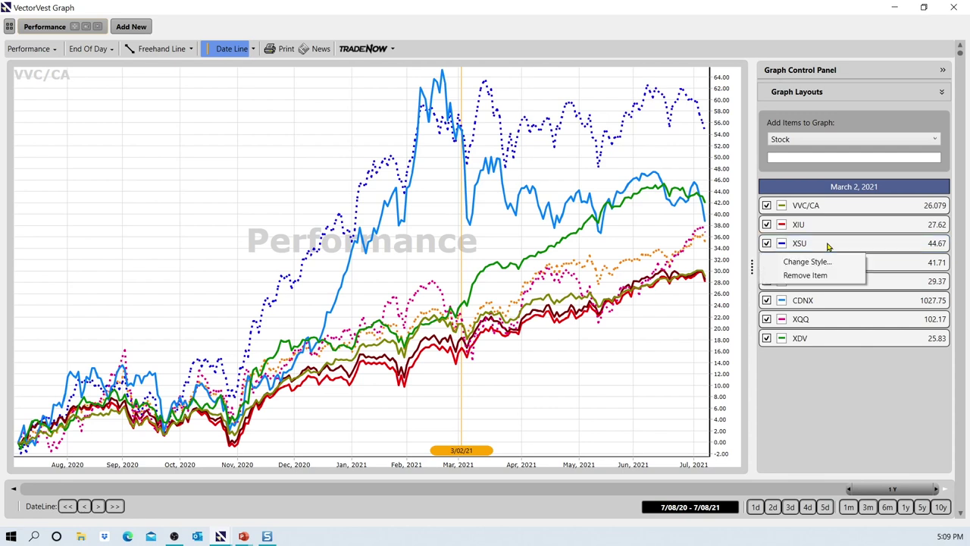
left_click(827, 262)
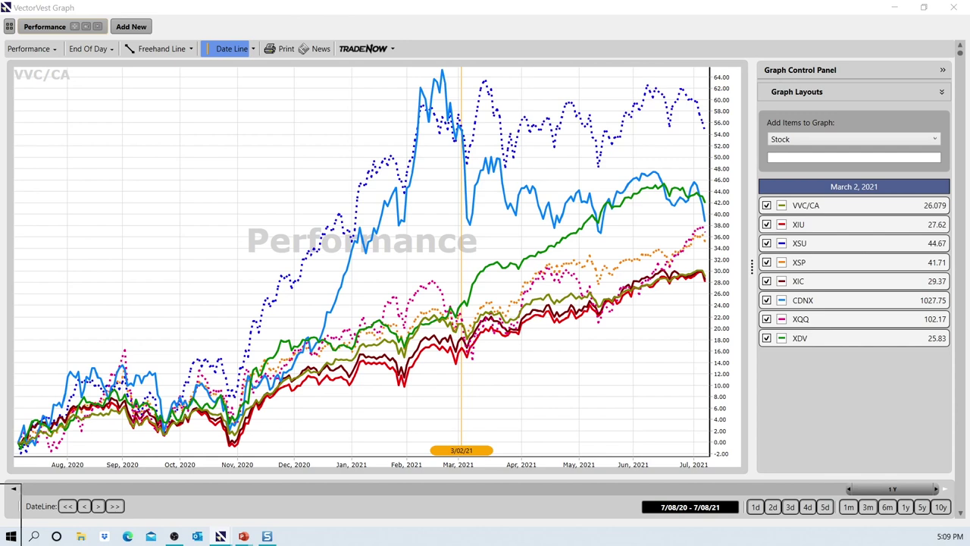
left_click_drag(4, 444, 444, 179)
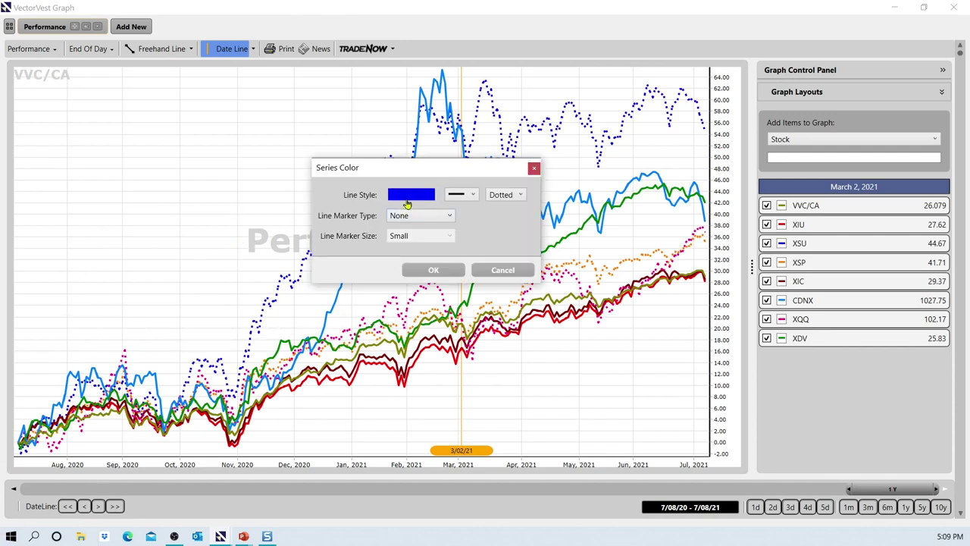
left_click(409, 196)
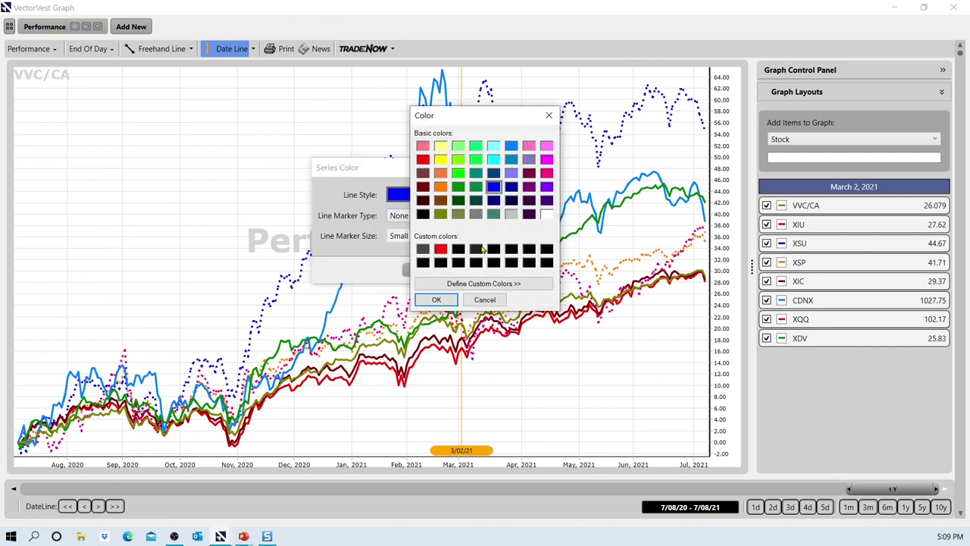
left_click(437, 300)
left_click(473, 197)
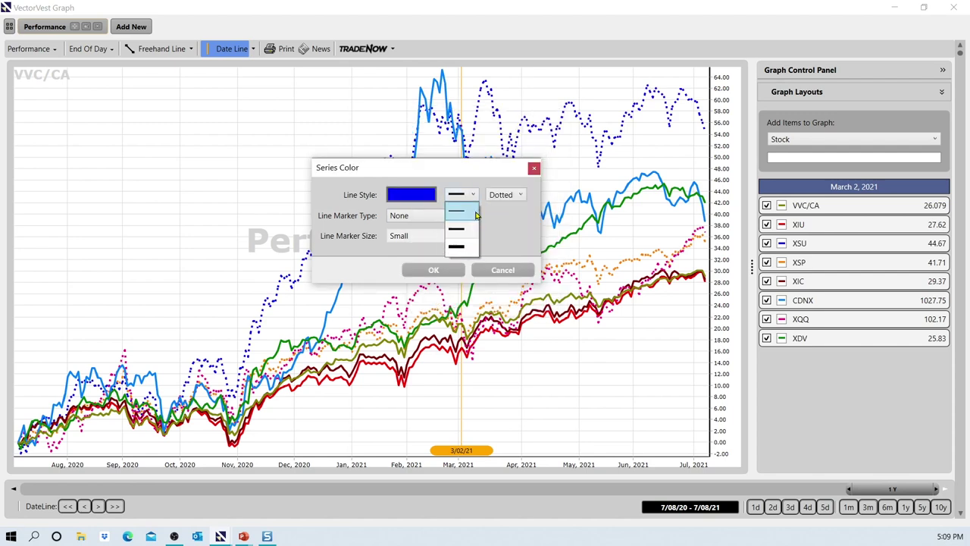
left_click(459, 233)
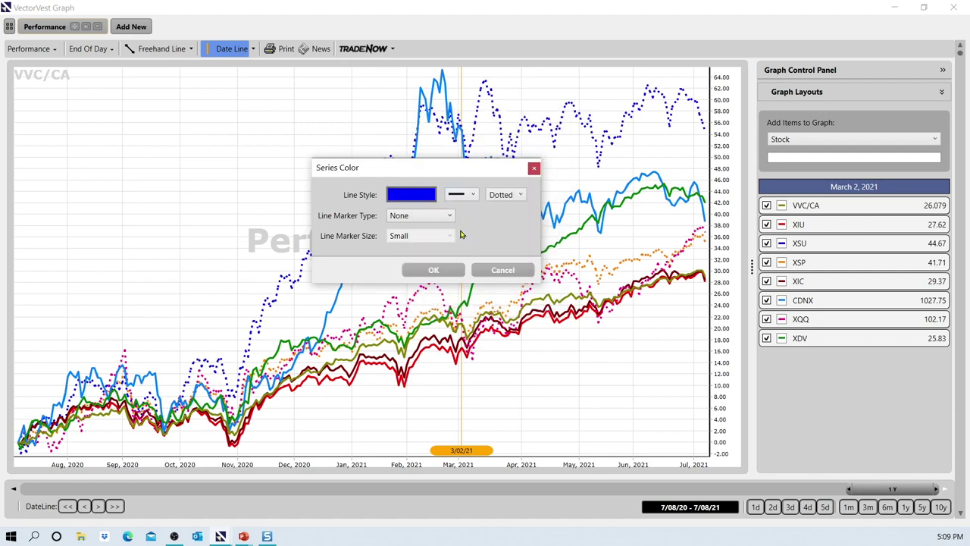
Try a solid line style for XSU, then set it back to dotted and apply the style.
left_click(523, 196)
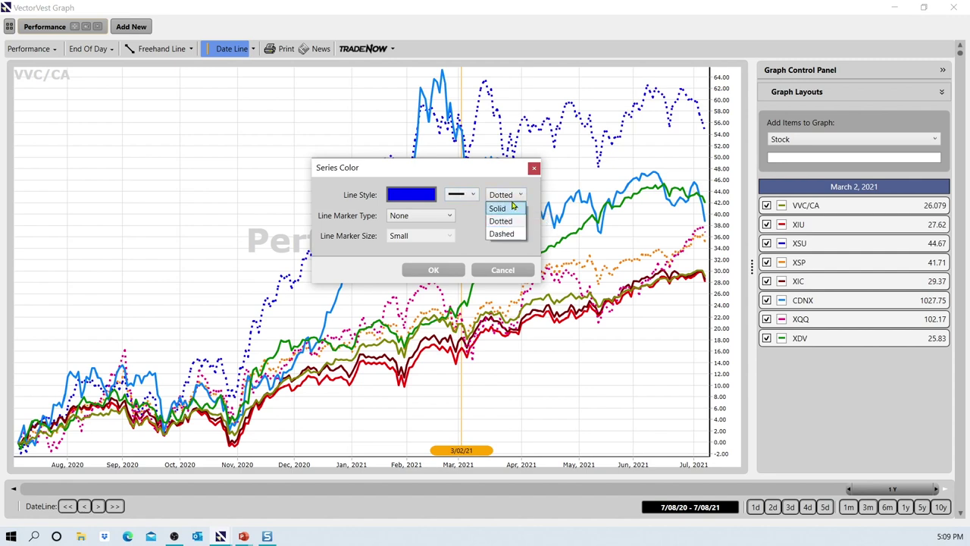
left_click(511, 208)
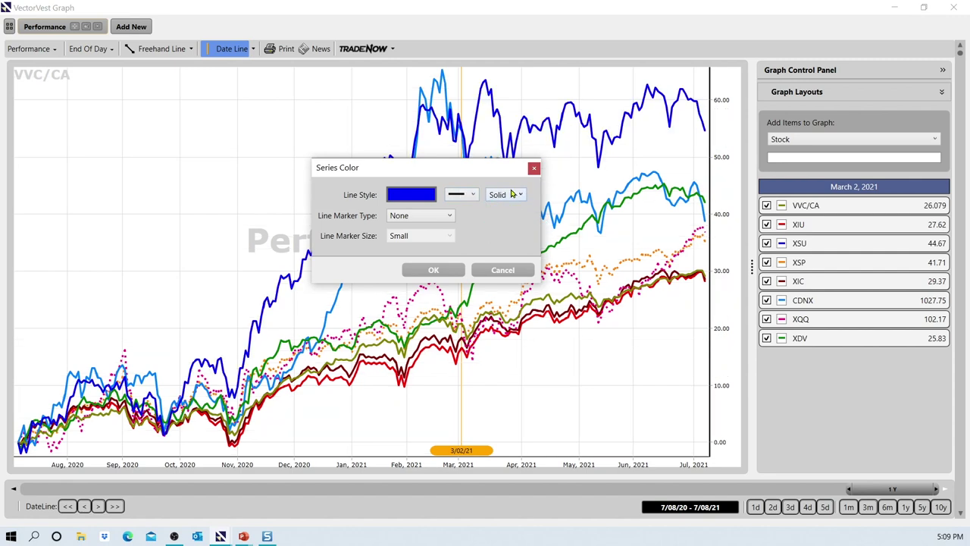
left_click(510, 197)
left_click(506, 218)
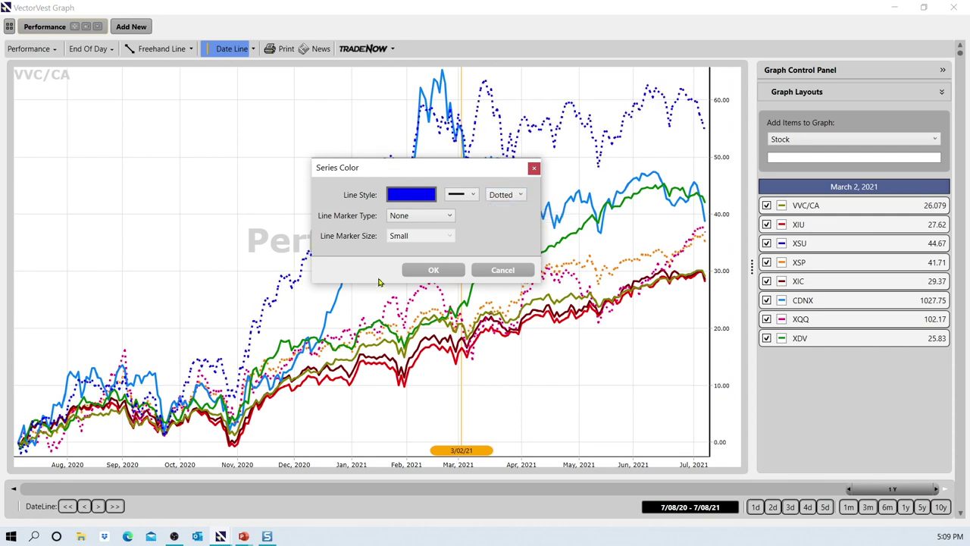
left_click(426, 277)
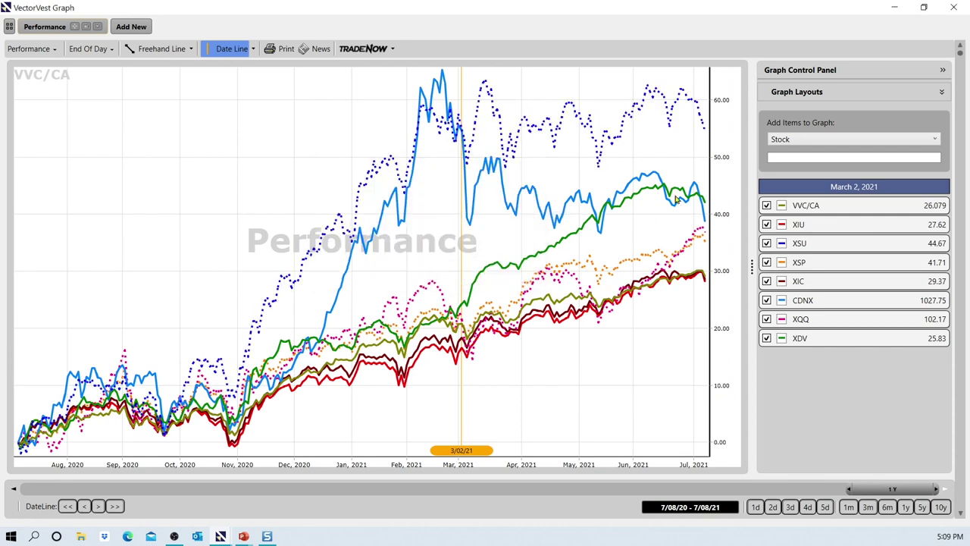
Compare the performance of the index ETFs over one month, three months and six months.
left_click(849, 506)
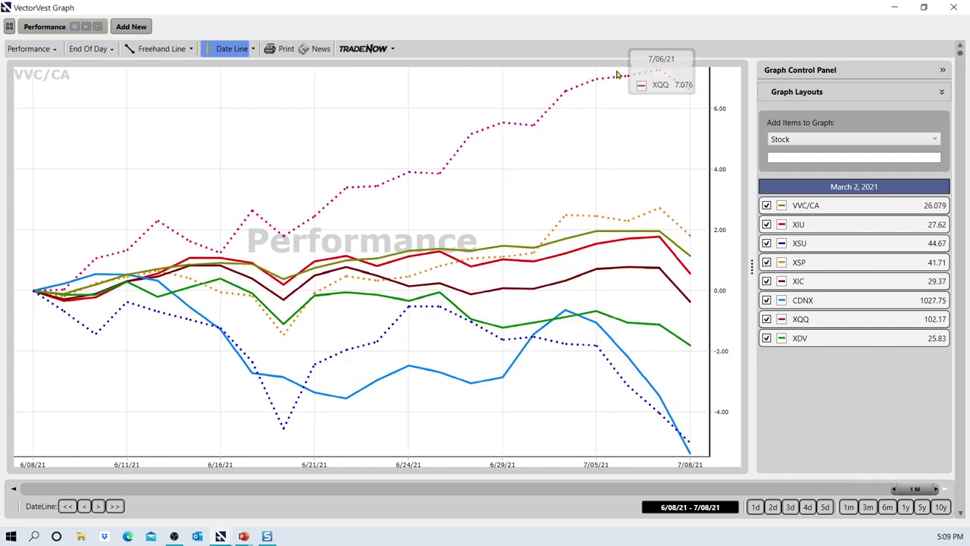
mouse_move(684, 83)
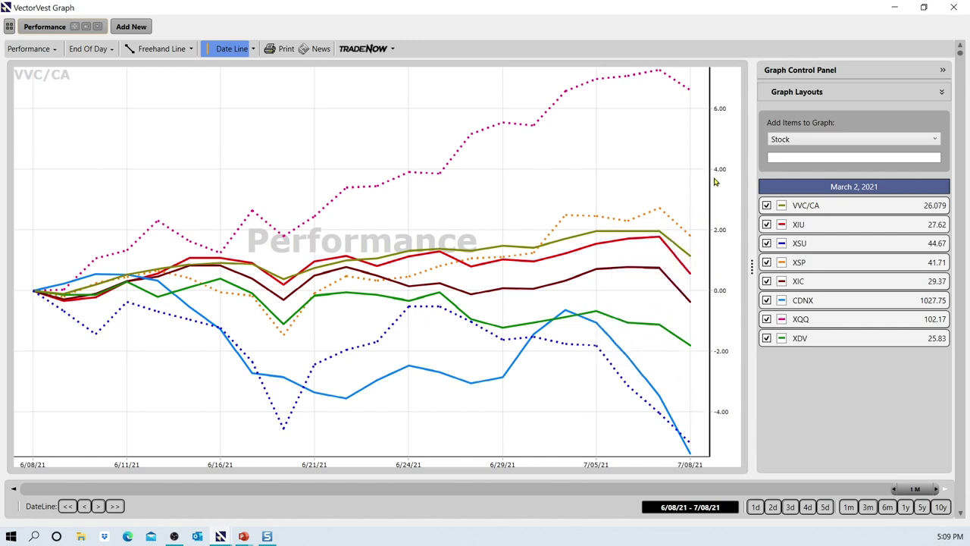
left_click(868, 509)
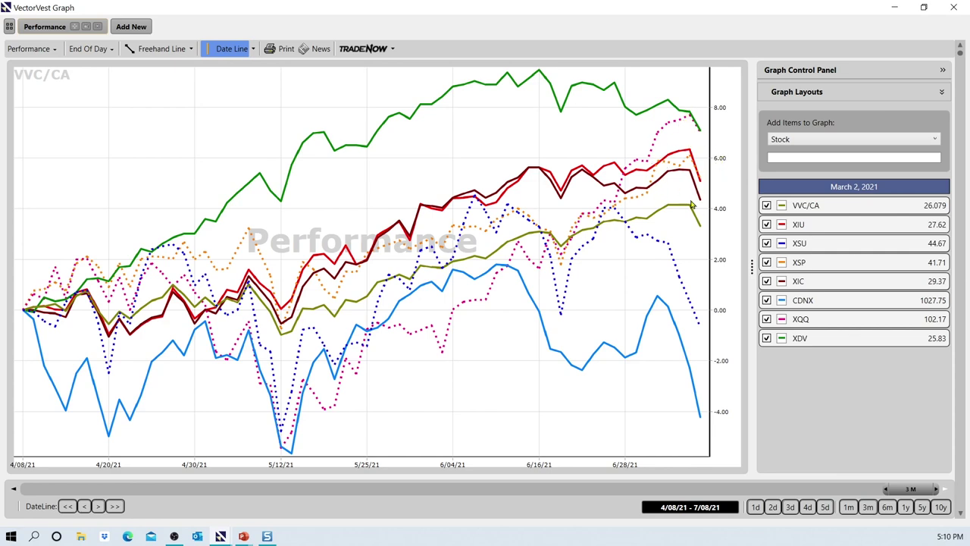
left_click(888, 507)
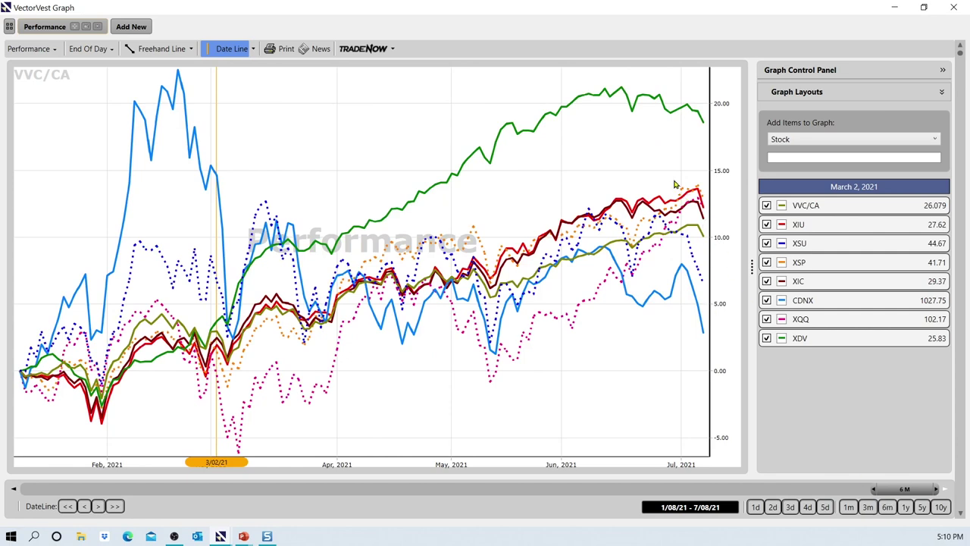
Compare the index ETFs' performance over five years and close the performance graph window.
mouse_move(675, 112)
left_click(922, 507)
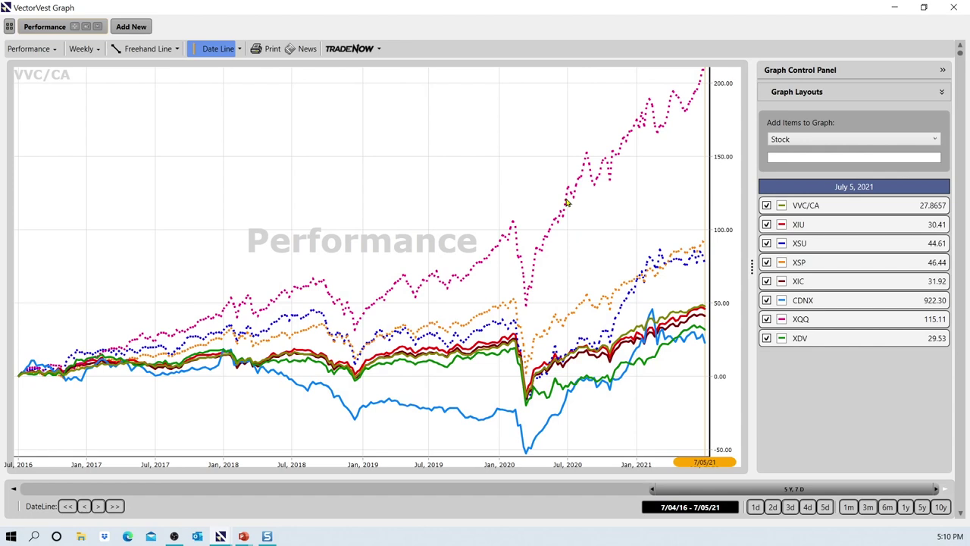
mouse_move(565, 203)
left_click(952, 8)
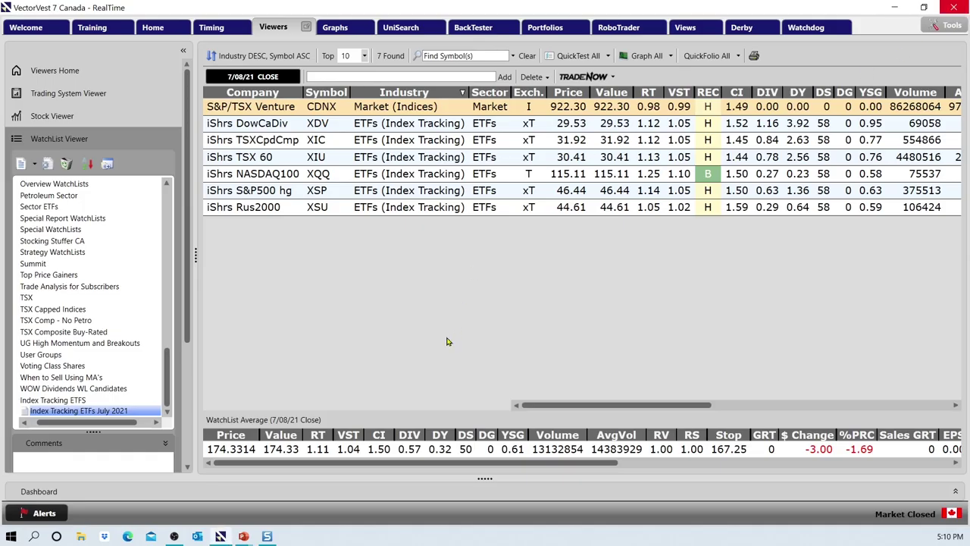
Switch to the PowerPoint slide show and advance to the slide "Run Quicktests to Analyze Performance".
mouse_move(243, 536)
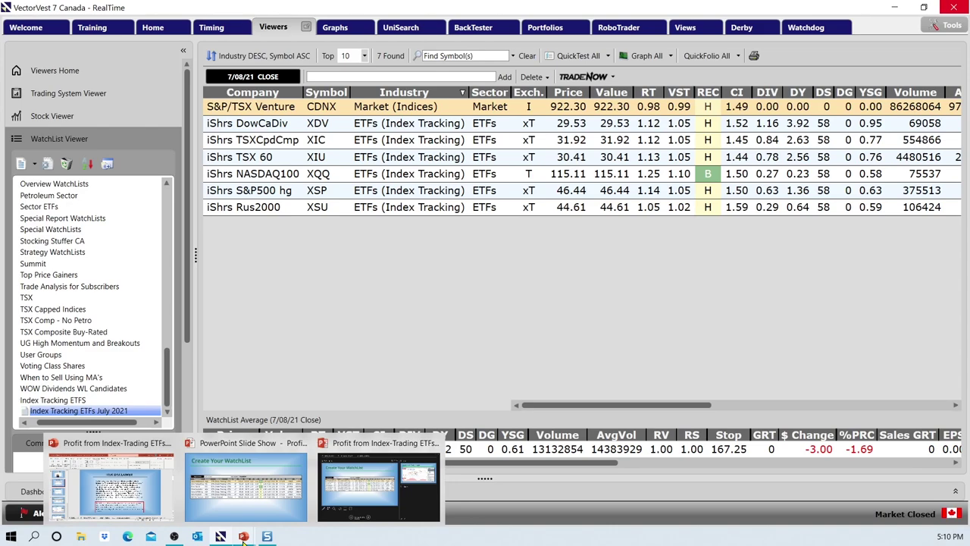
left_click(226, 487)
left_click(453, 380)
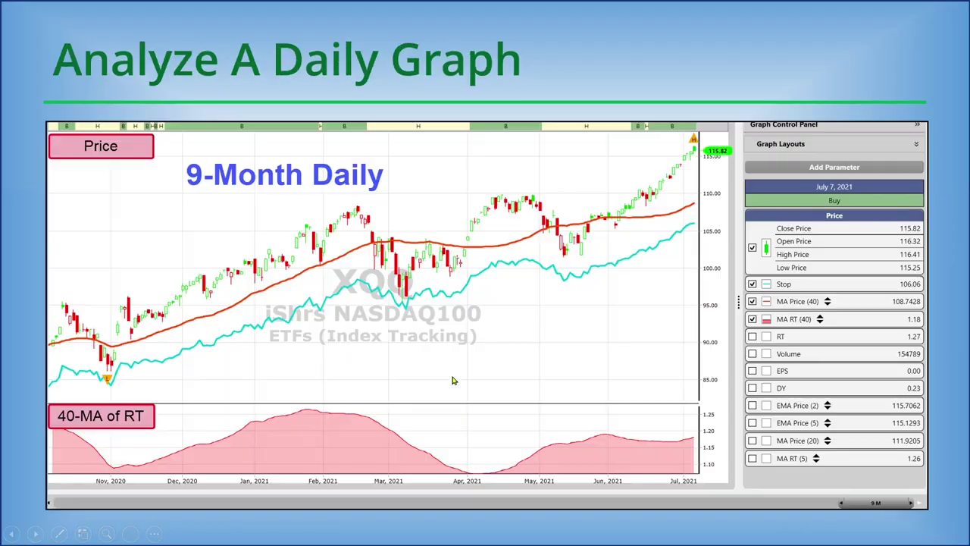
left_click(455, 381)
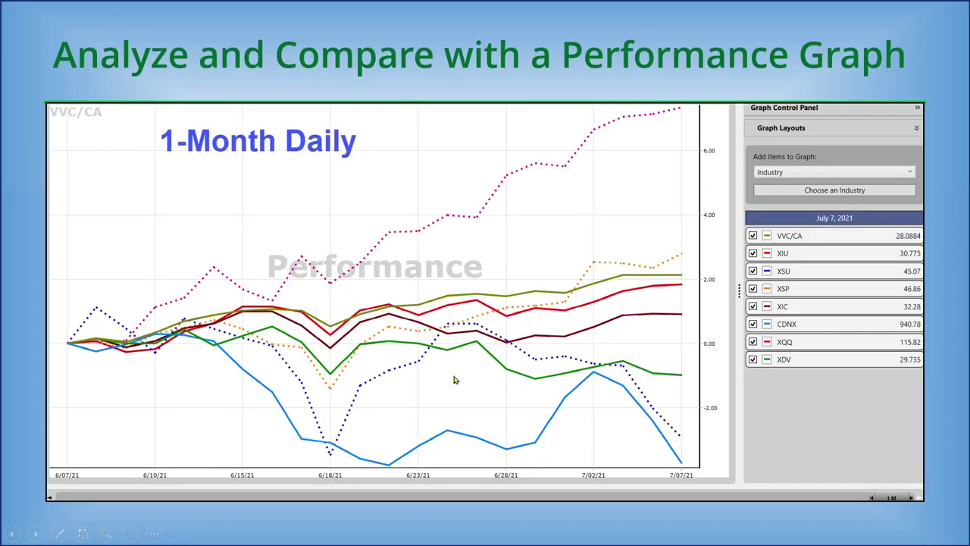
left_click(522, 256)
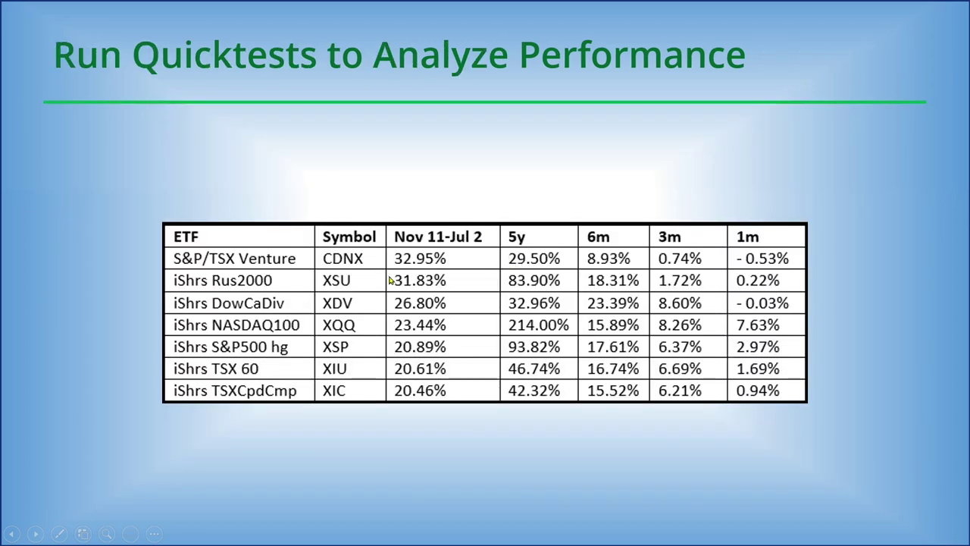